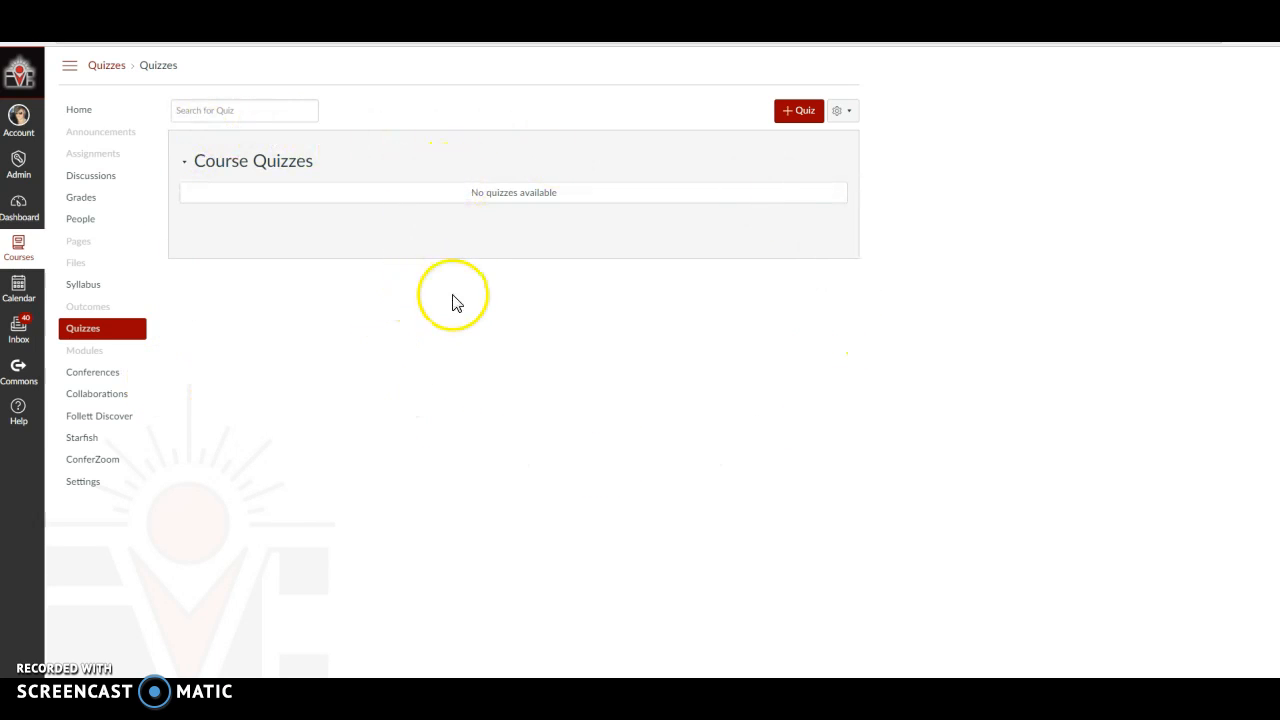
# Create a new quiz titled "Quiz 1" with the instructions "Complete the quiz.".
pyautogui.click(801, 113)
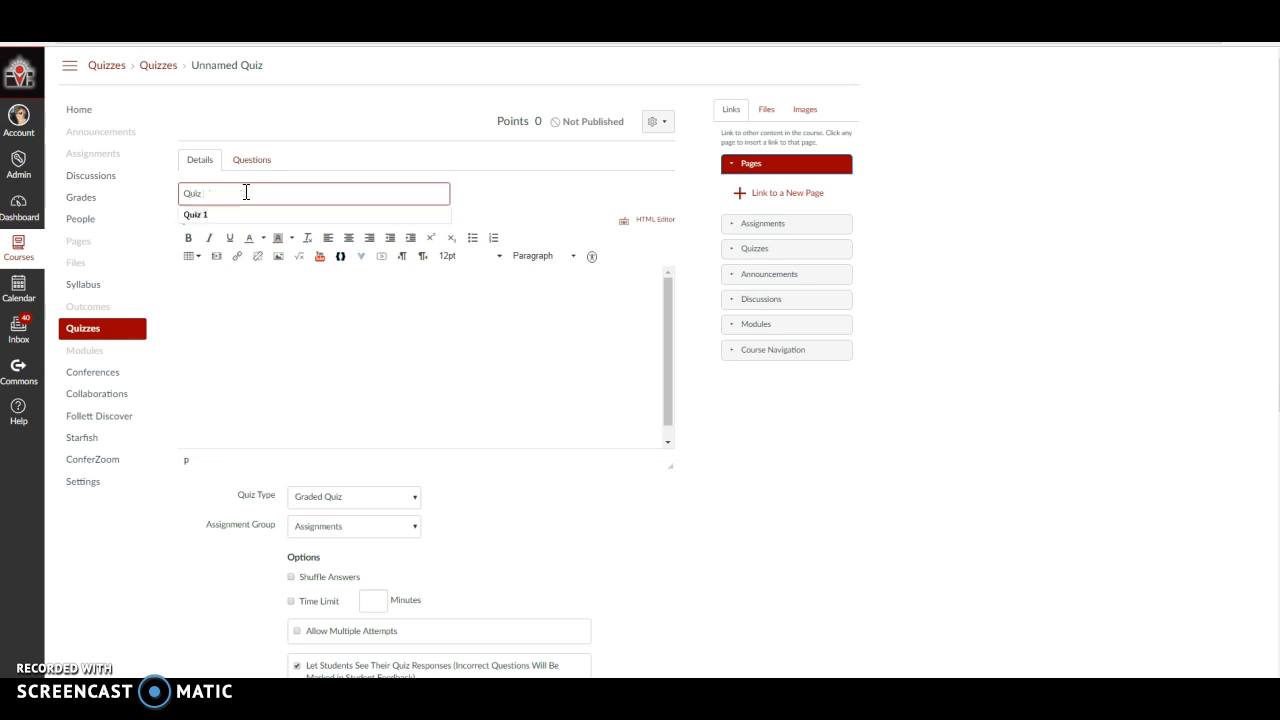
pyautogui.click(233, 341)
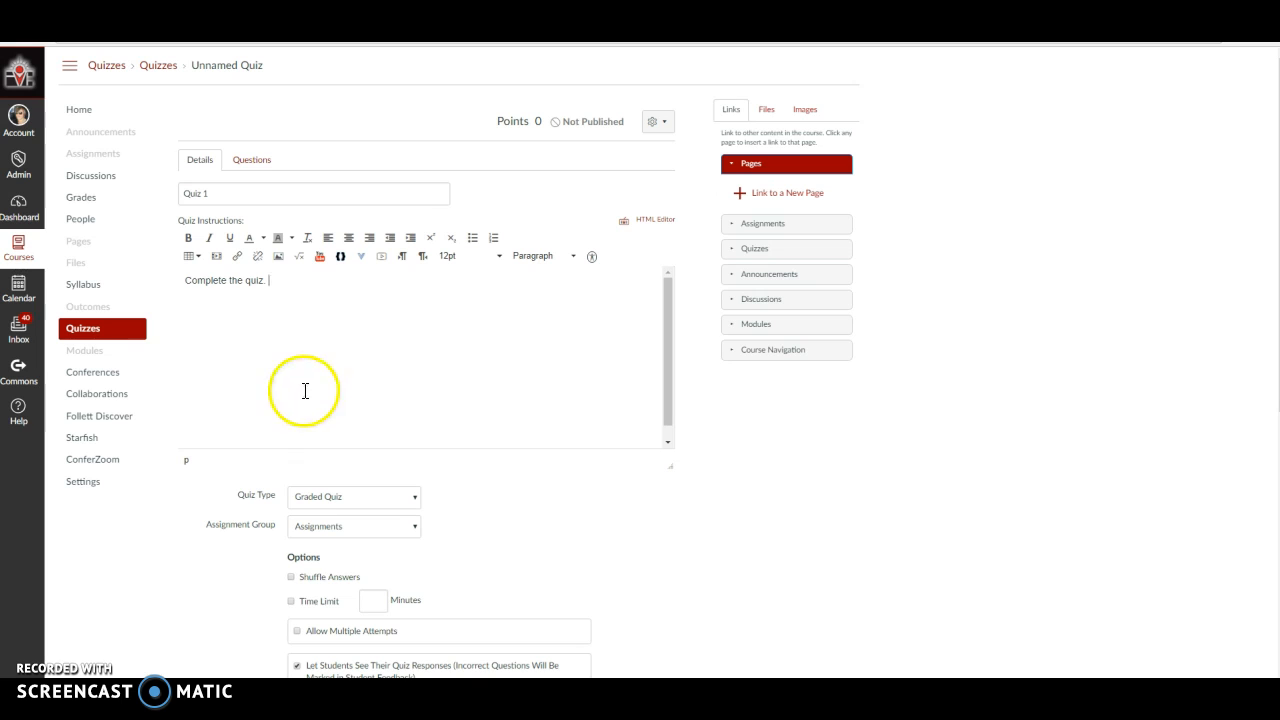
# Choose Graded Quiz as the quiz type.
pyautogui.scroll(-2, 491, 505)
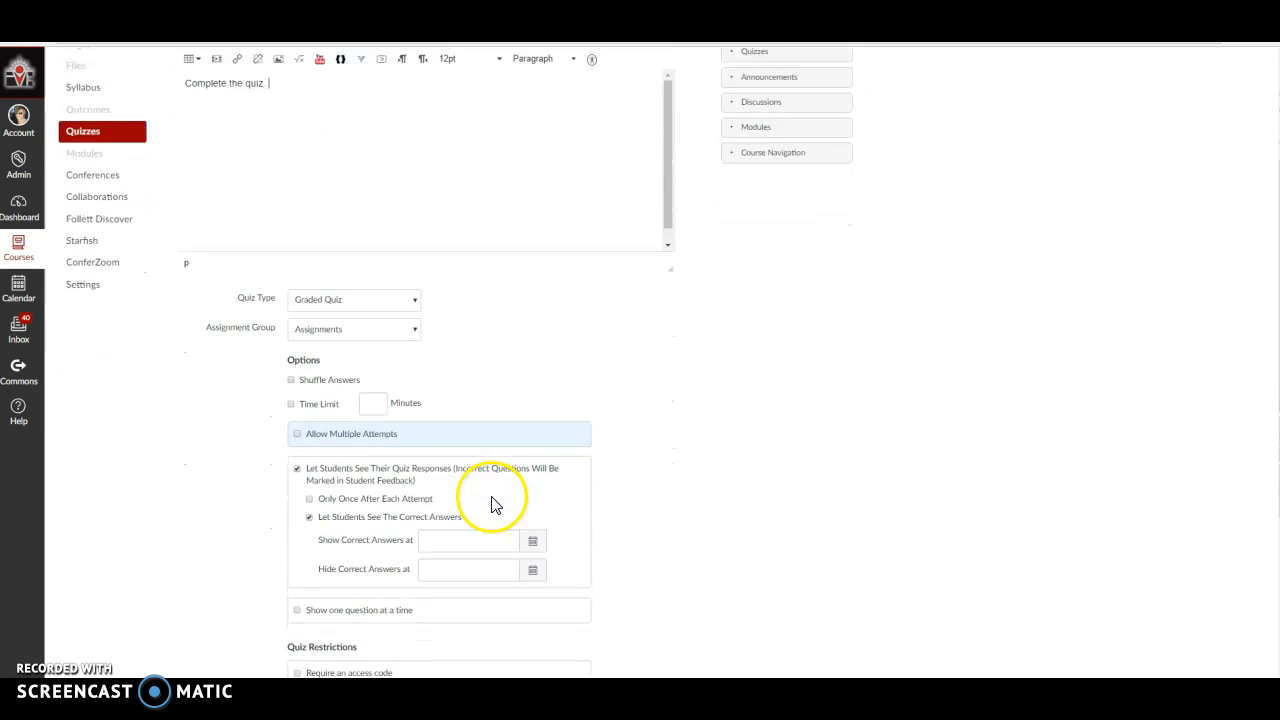
pyautogui.scroll(-1, 491, 505)
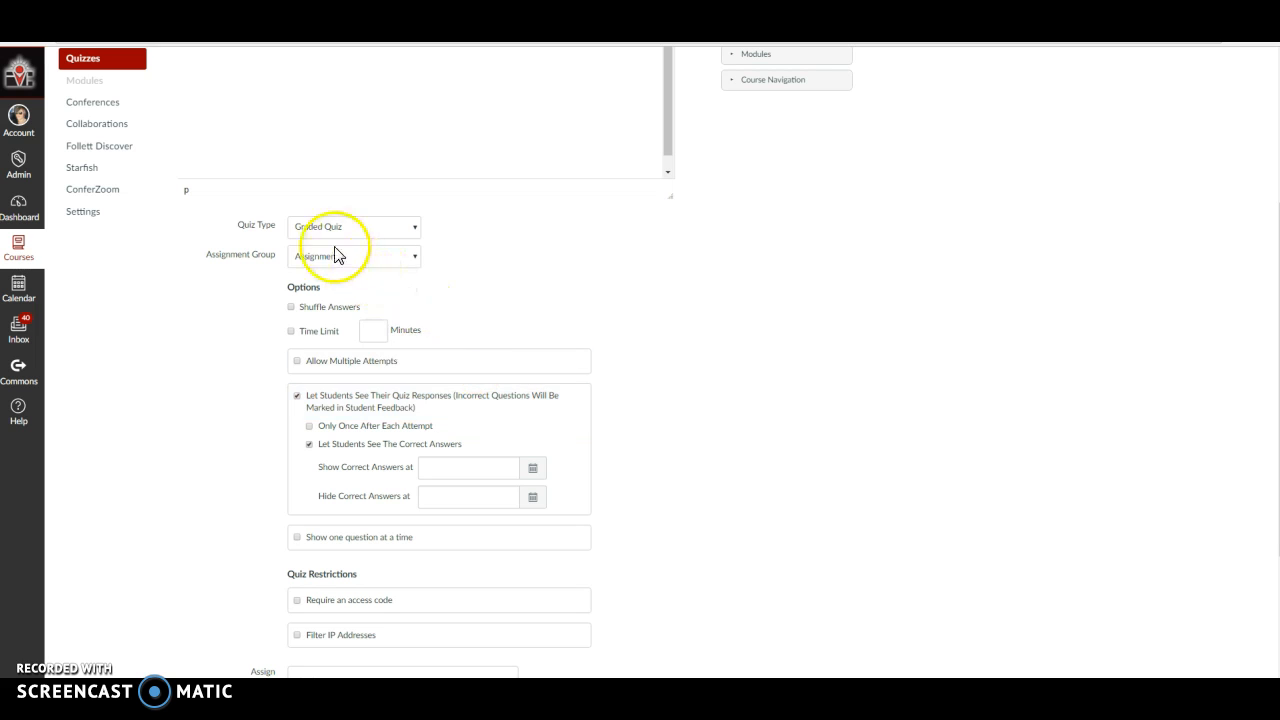
pyautogui.click(396, 228)
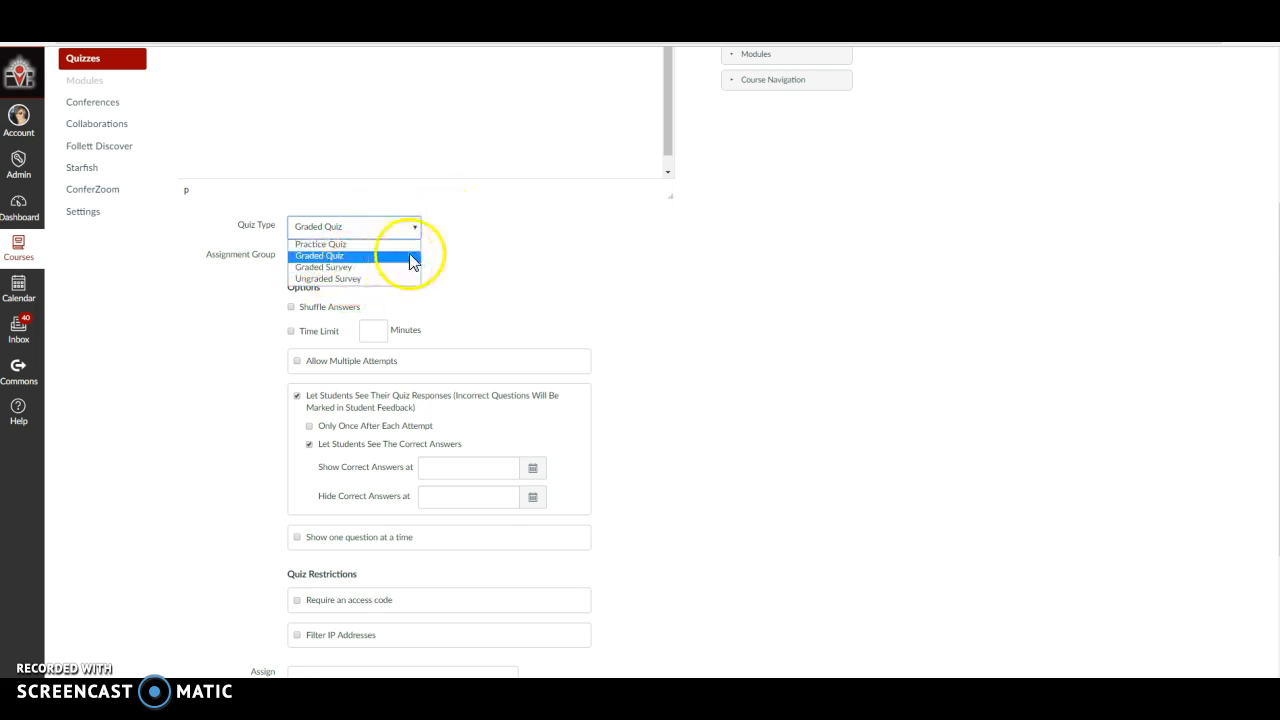
pyautogui.click(378, 257)
pyautogui.click(496, 262)
# Enable shuffled answers and a time limit of 50 minutes for the quiz.
pyautogui.scroll(-1, 464, 312)
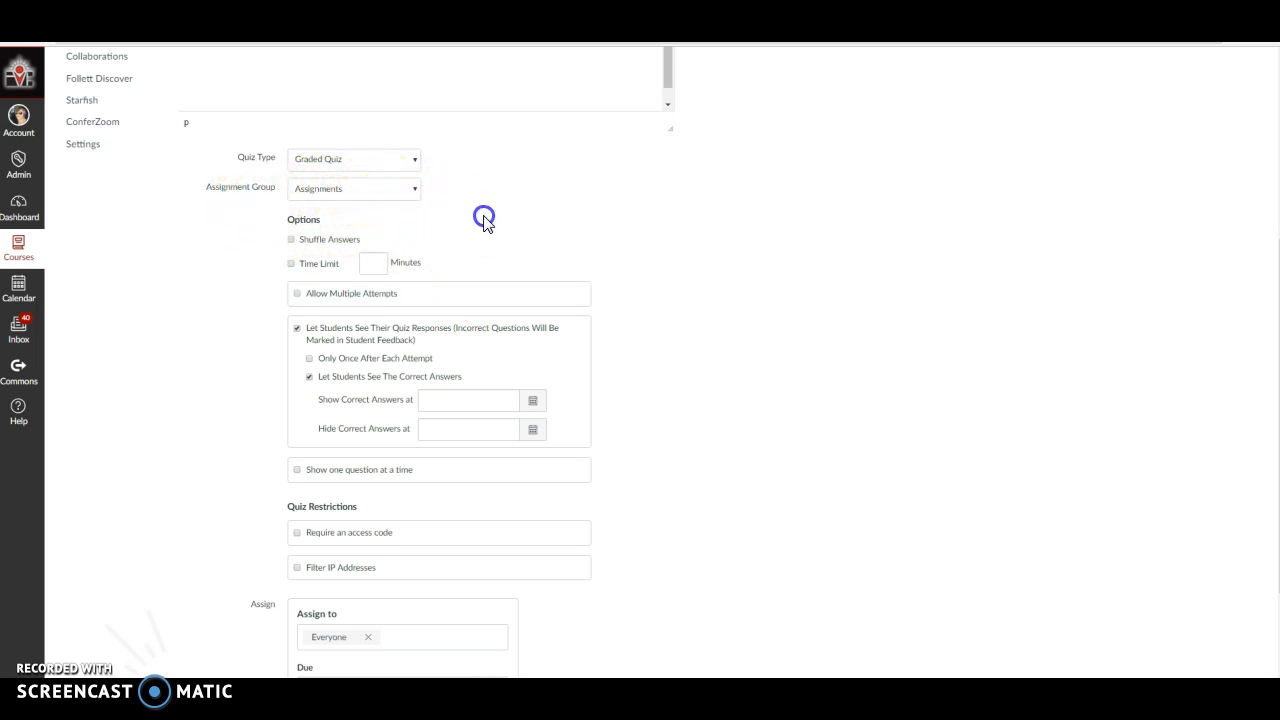
pyautogui.scroll(-1, 485, 220)
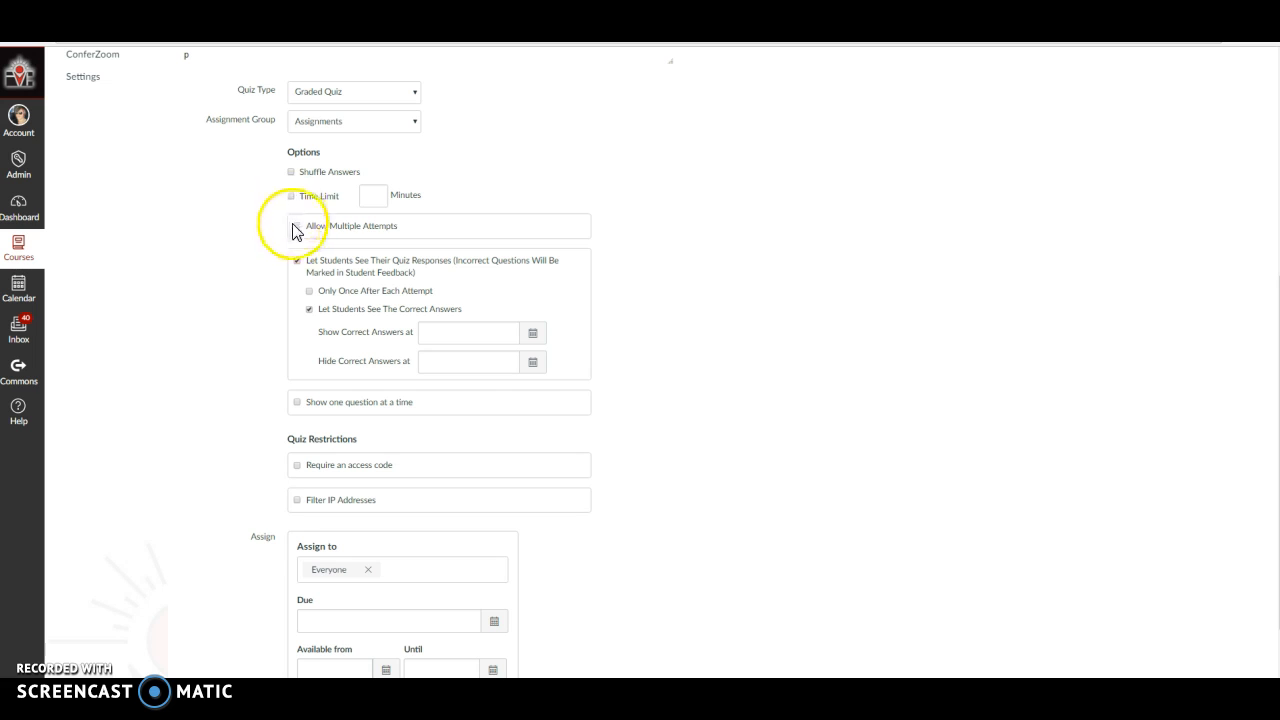
pyautogui.click(291, 172)
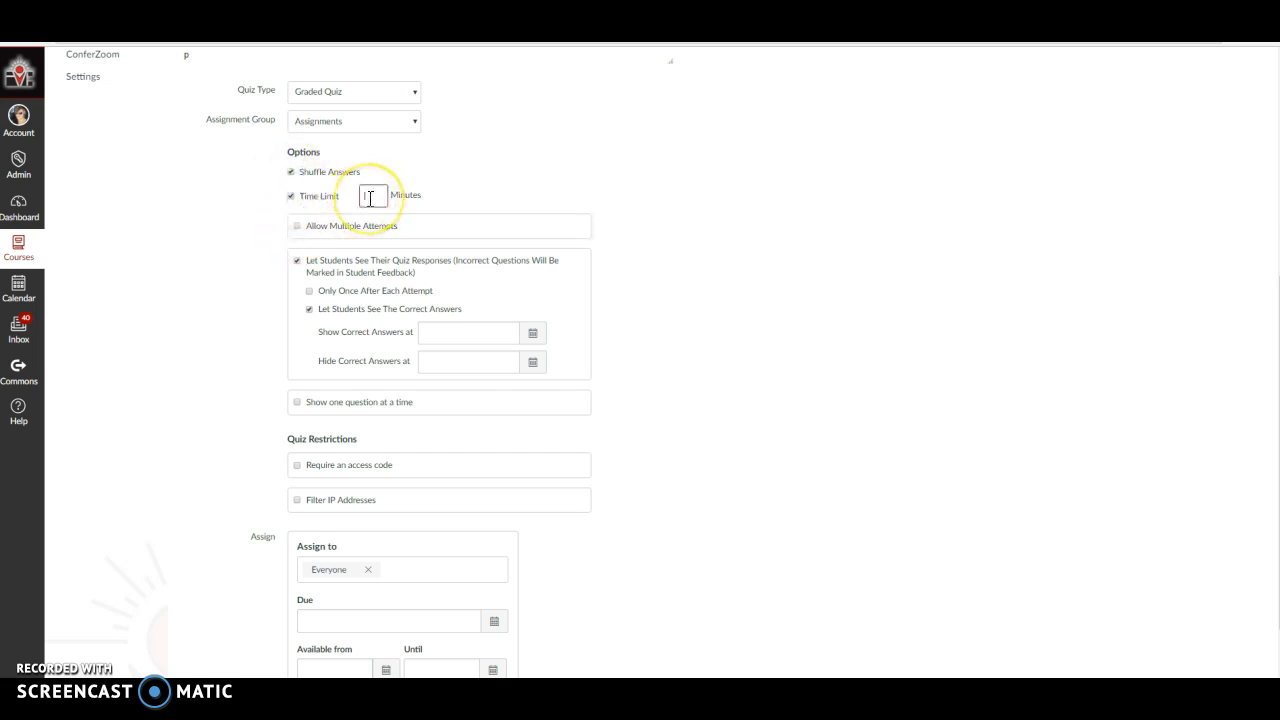
# Allow multiple attempts on the quiz, limited to 3 allowed attempts.
pyautogui.click(297, 226)
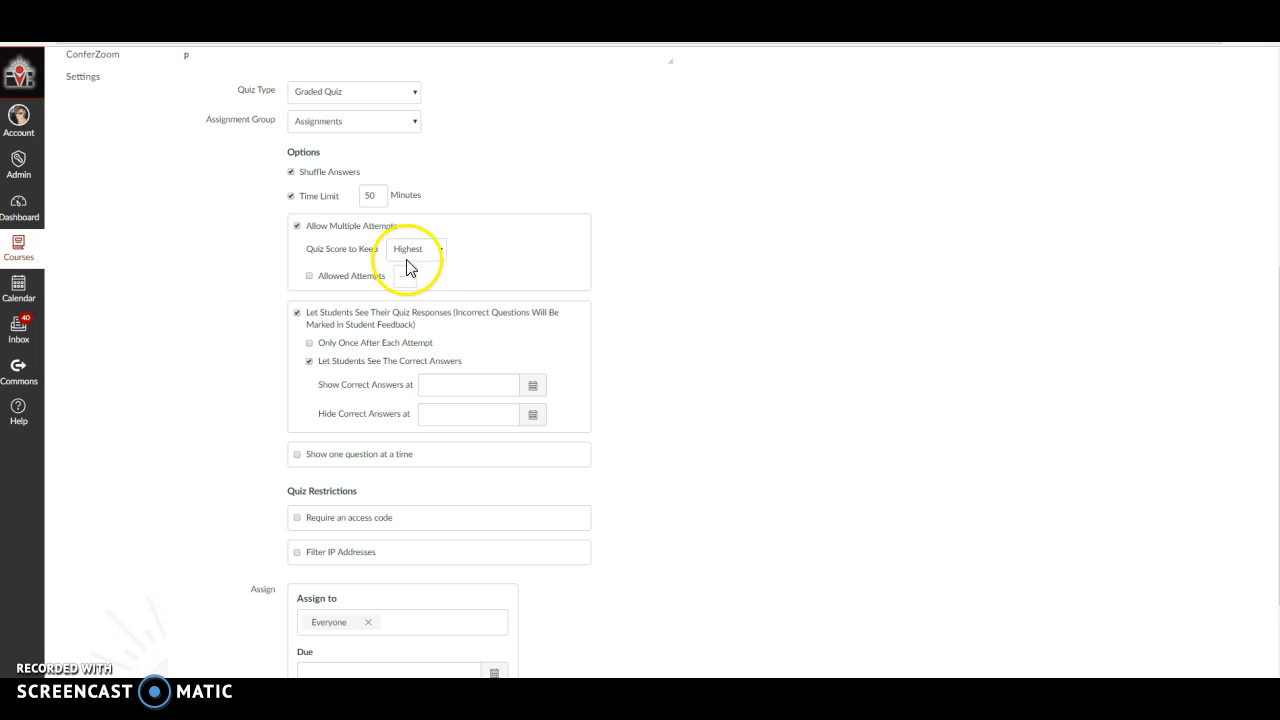
pyautogui.click(307, 279)
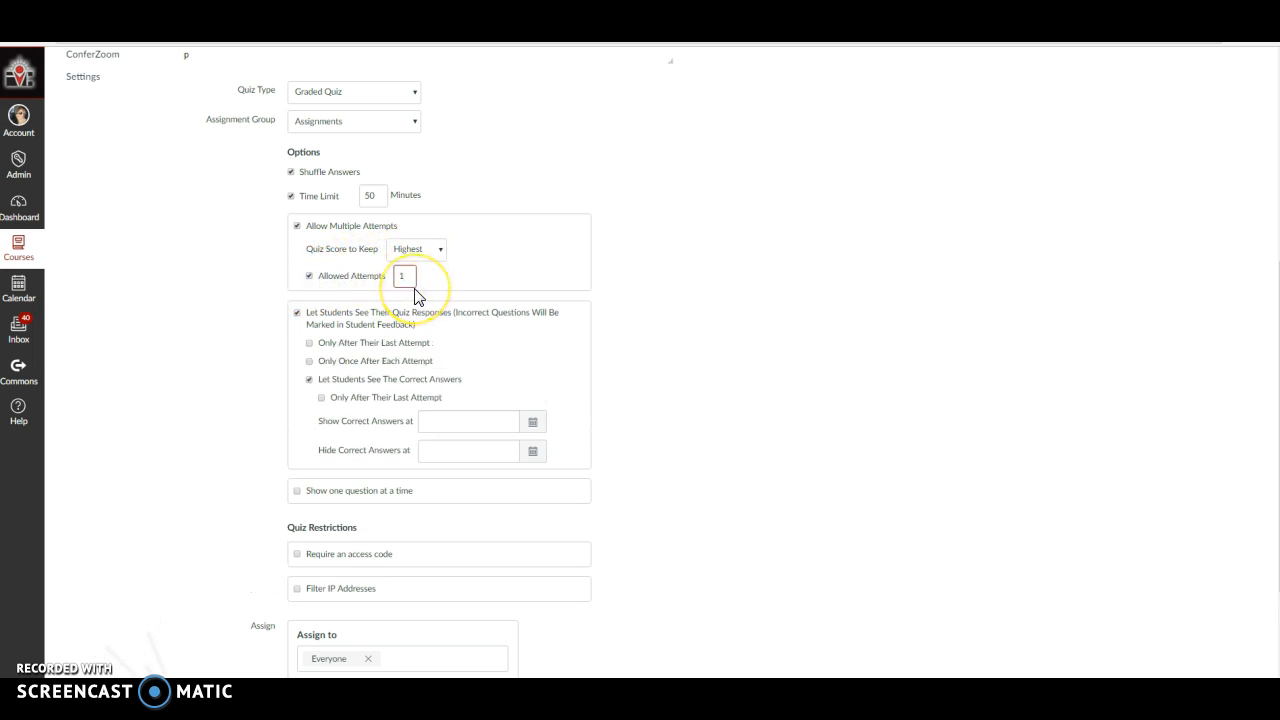
pyautogui.click(627, 311)
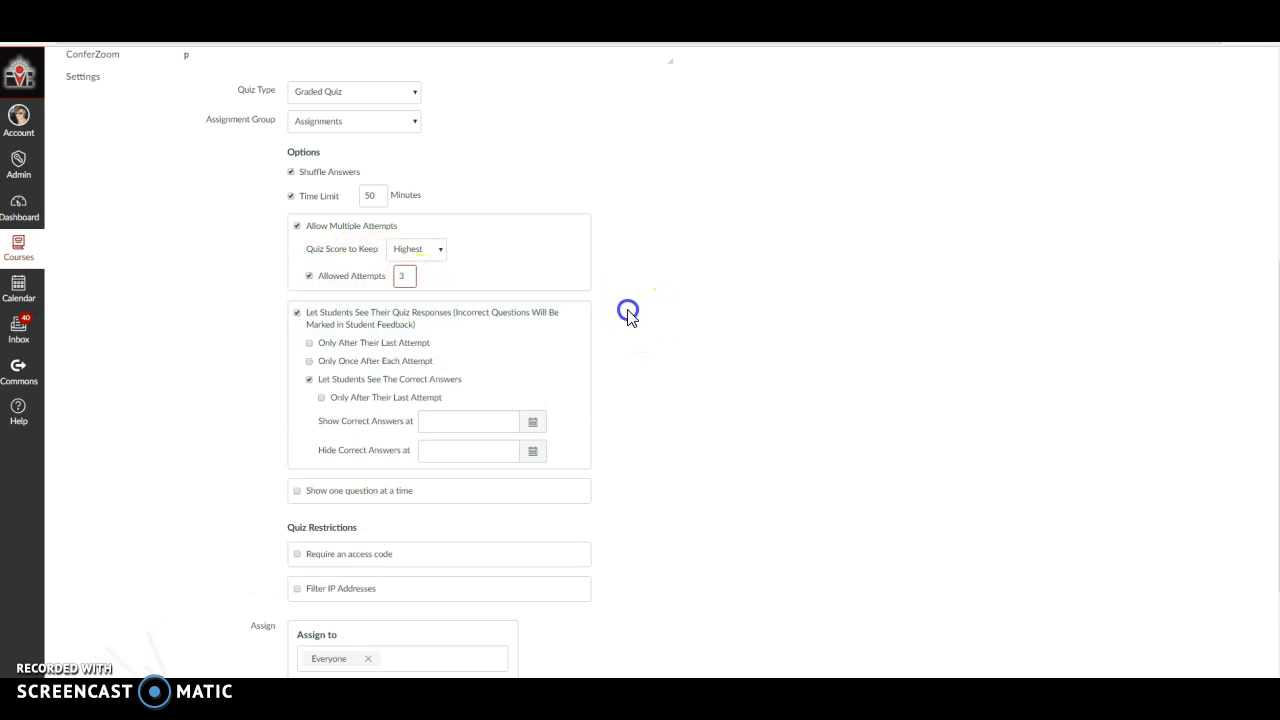
# Set the quiz to show one question at a time.
pyautogui.scroll(-1, 429, 318)
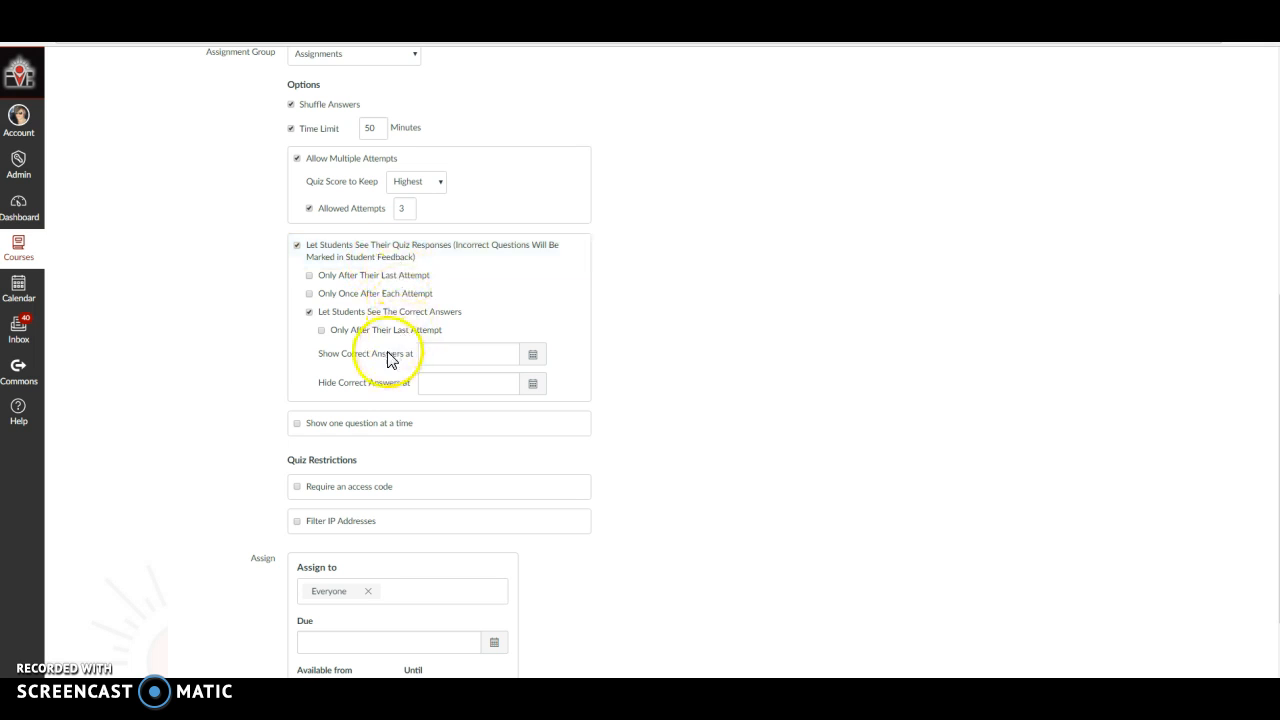
pyautogui.scroll(-1, 329, 377)
pyautogui.scroll(-1, 322, 390)
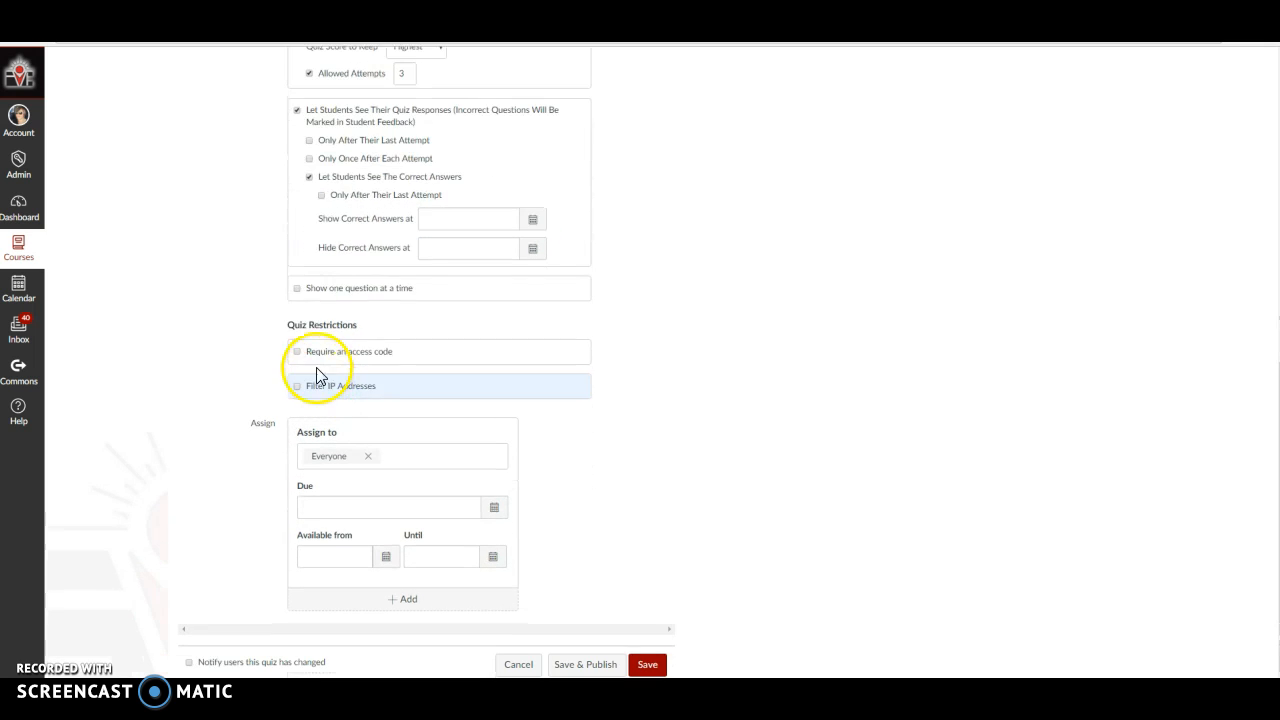
pyautogui.click(297, 289)
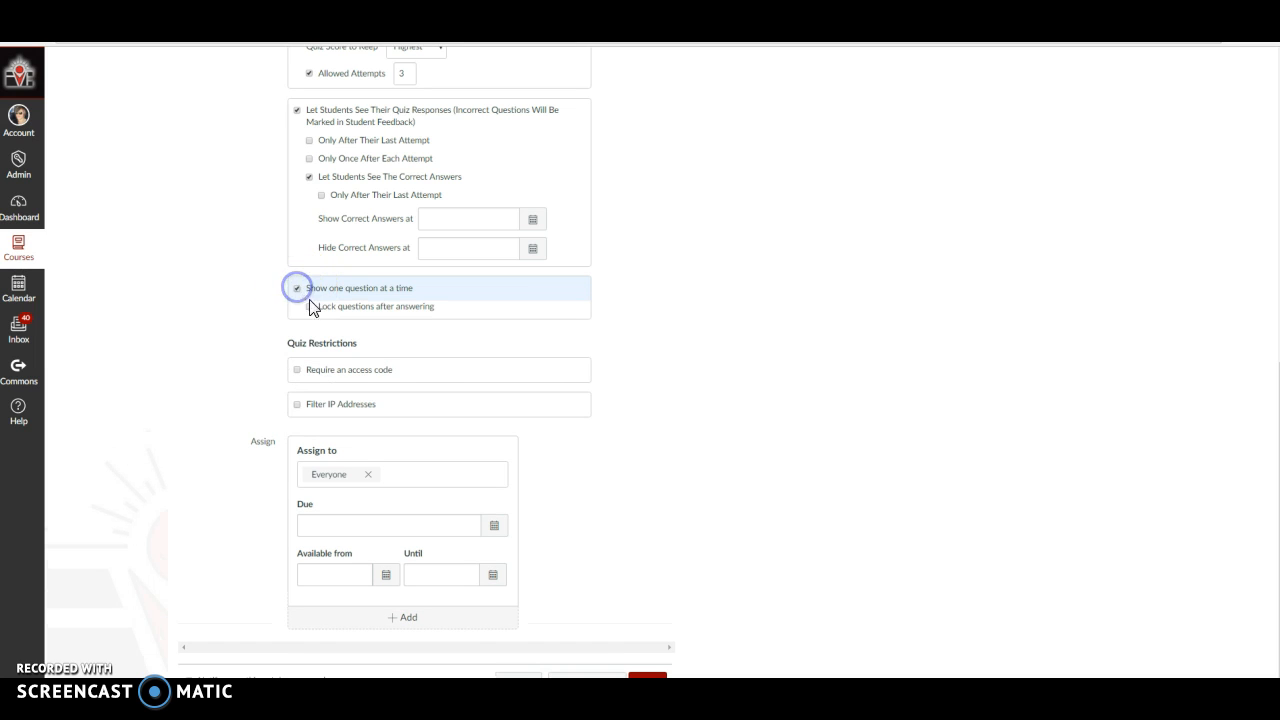
# Examine the quiz's assignment, due date and availability fields and review the details entered.
pyautogui.scroll(-1, 395, 347)
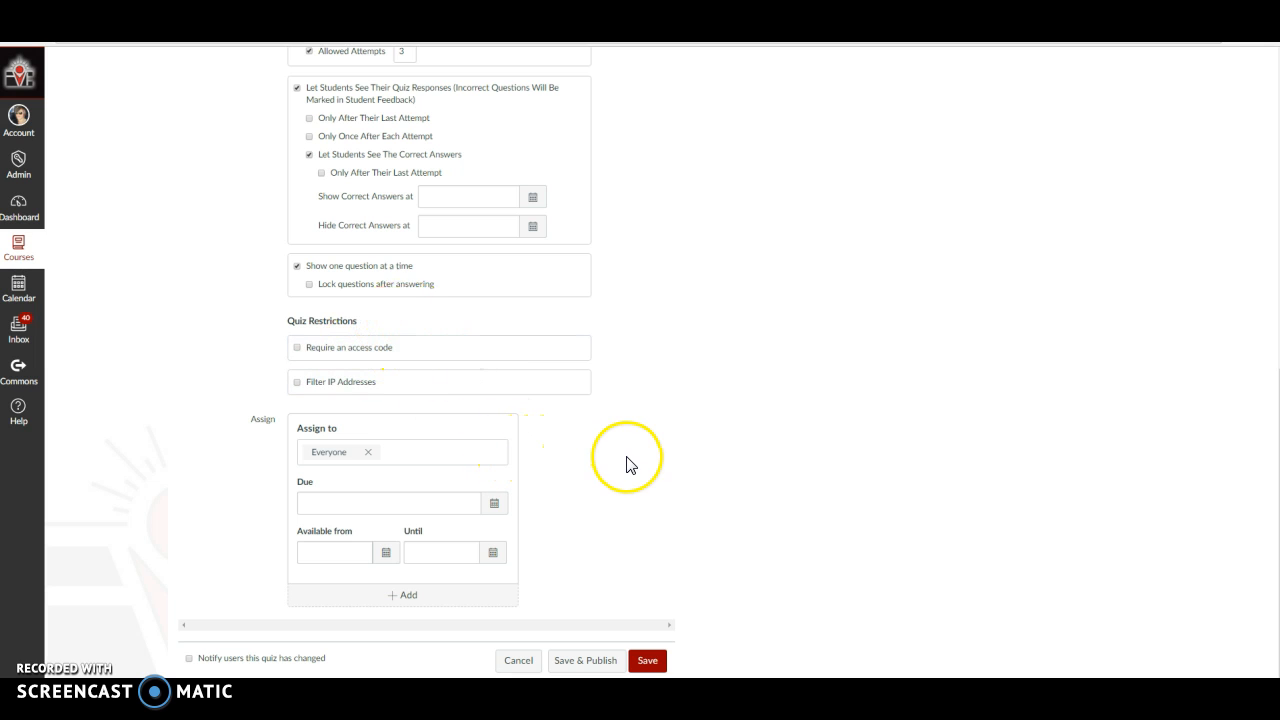
pyautogui.click(334, 553)
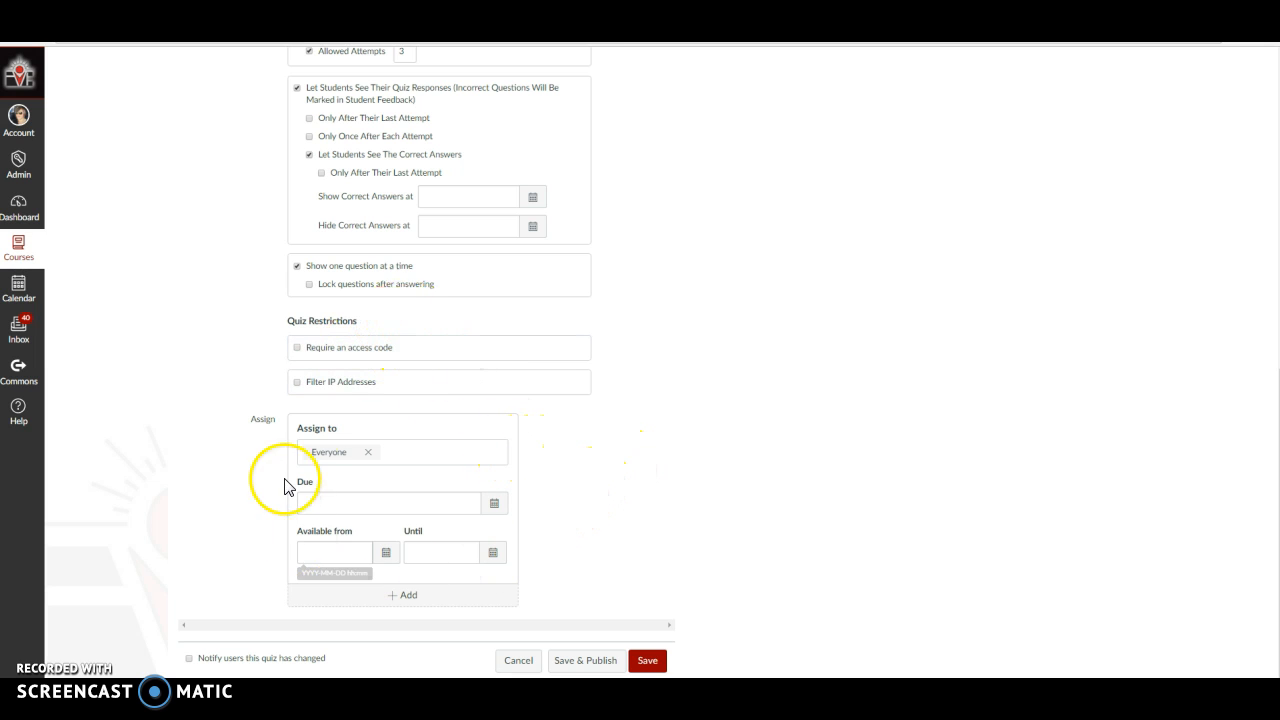
pyautogui.click(500, 508)
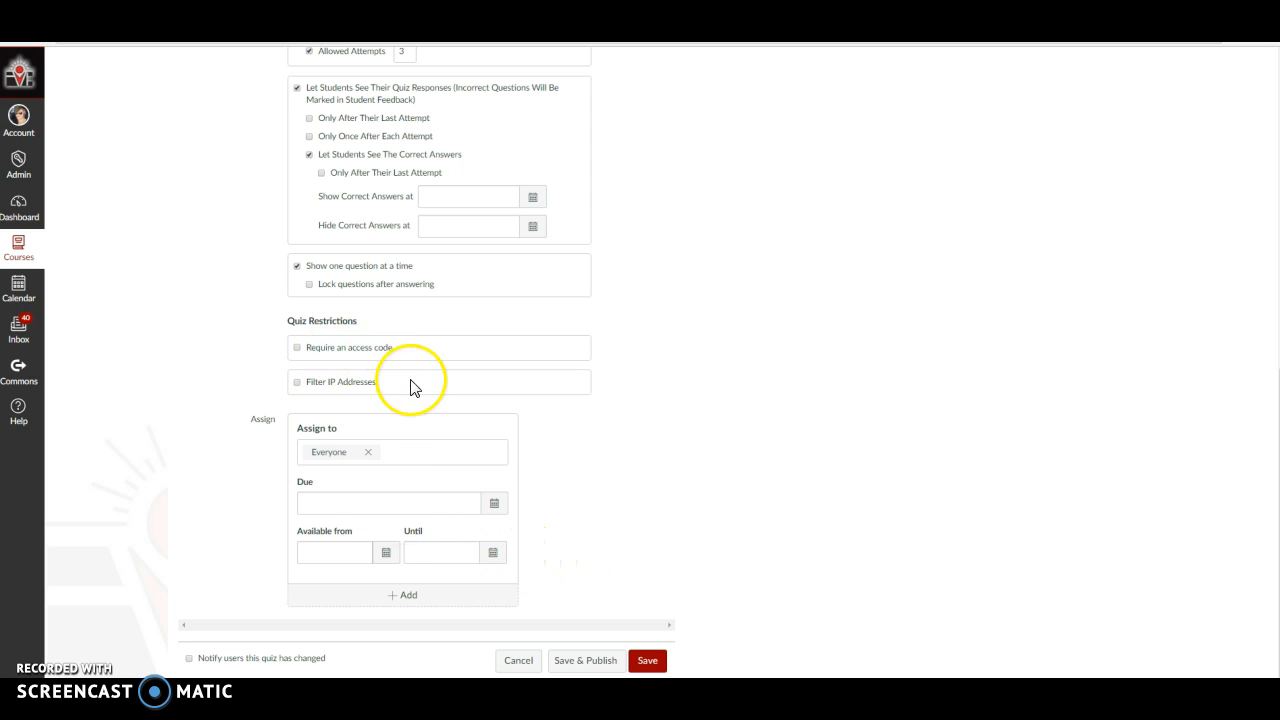
pyautogui.scroll(6, 494, 451)
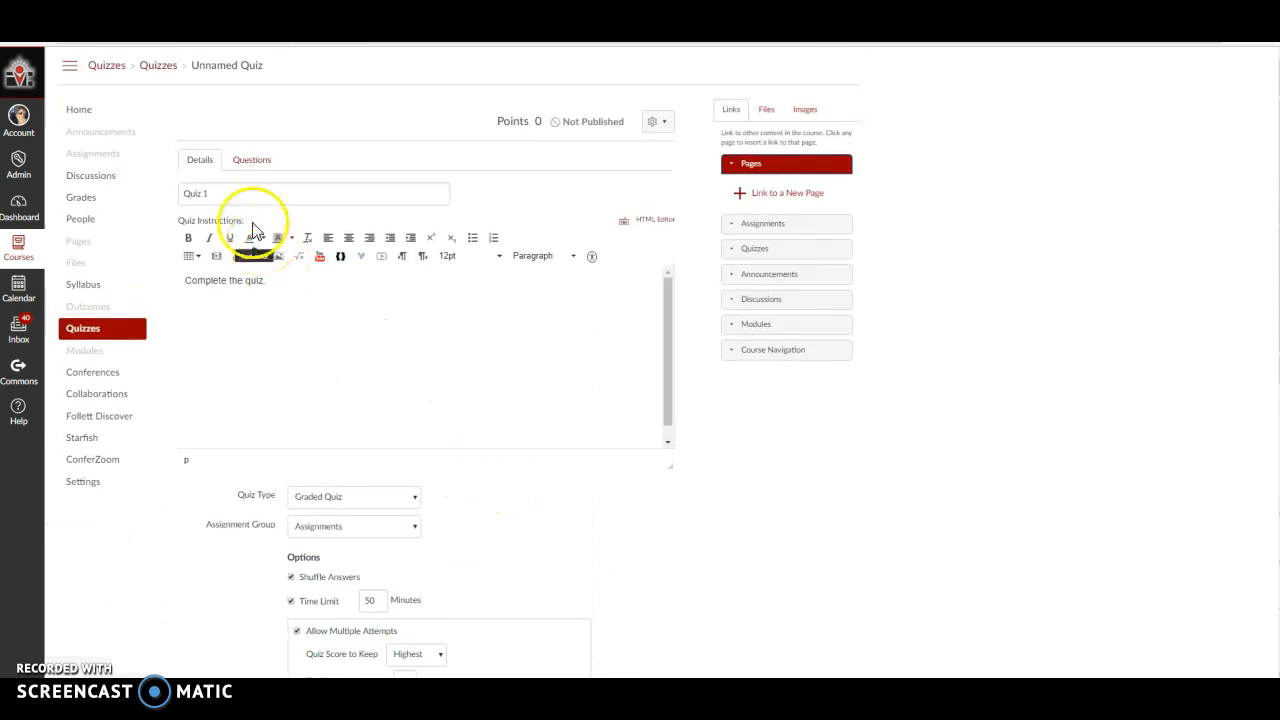
pyautogui.scroll(-3, 480, 498)
pyautogui.scroll(-3, 480, 498)
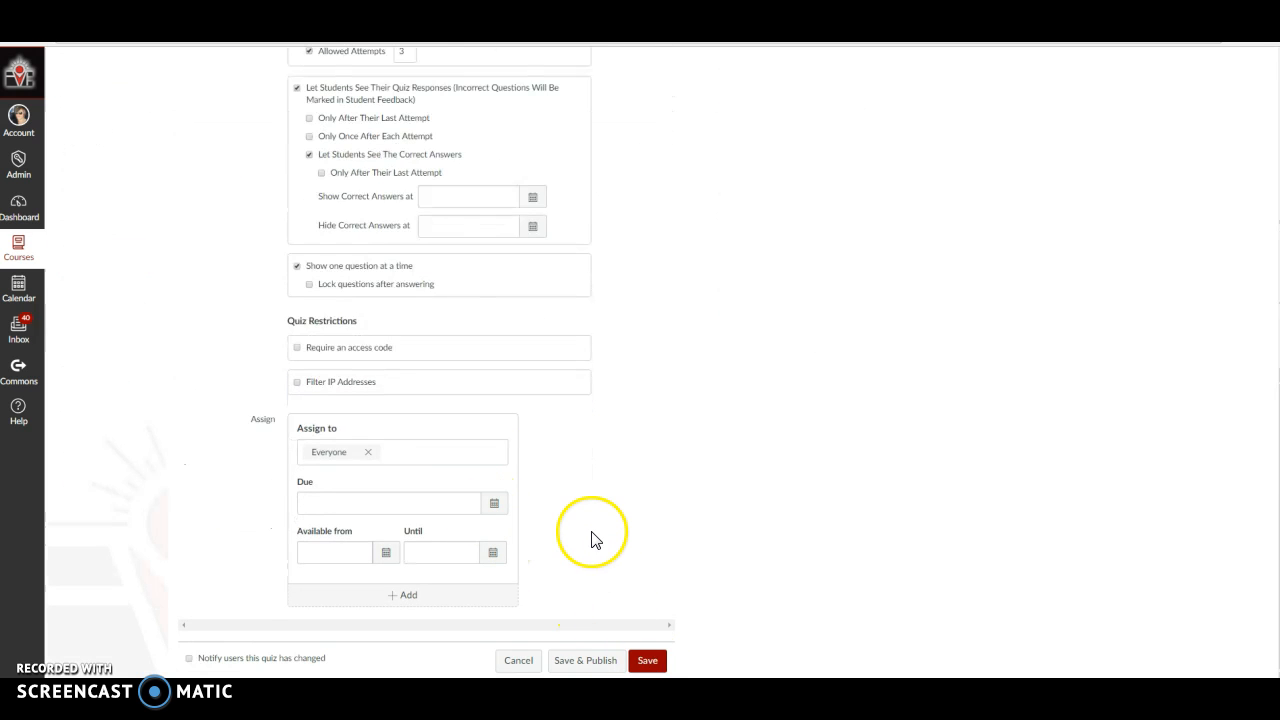
# Add a new question to the quiz, keeping Multiple Choice as its type.
pyautogui.scroll(6, 591, 540)
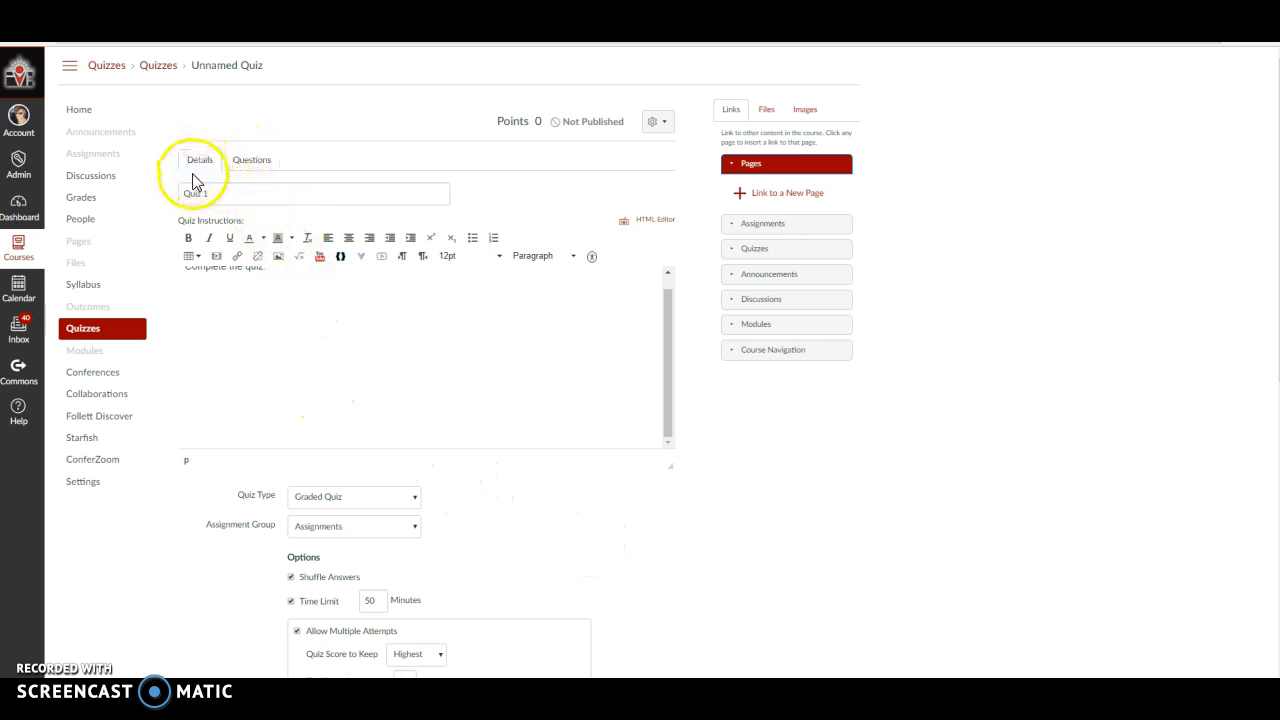
pyautogui.click(253, 161)
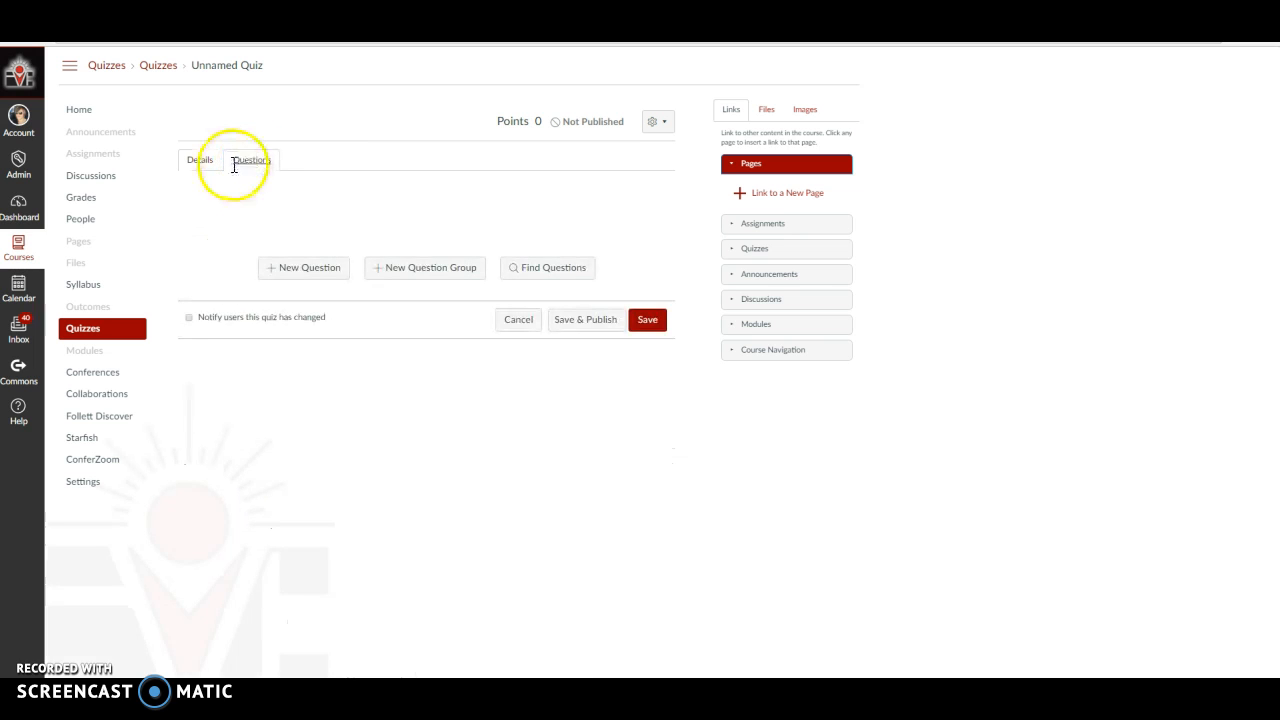
pyautogui.click(262, 165)
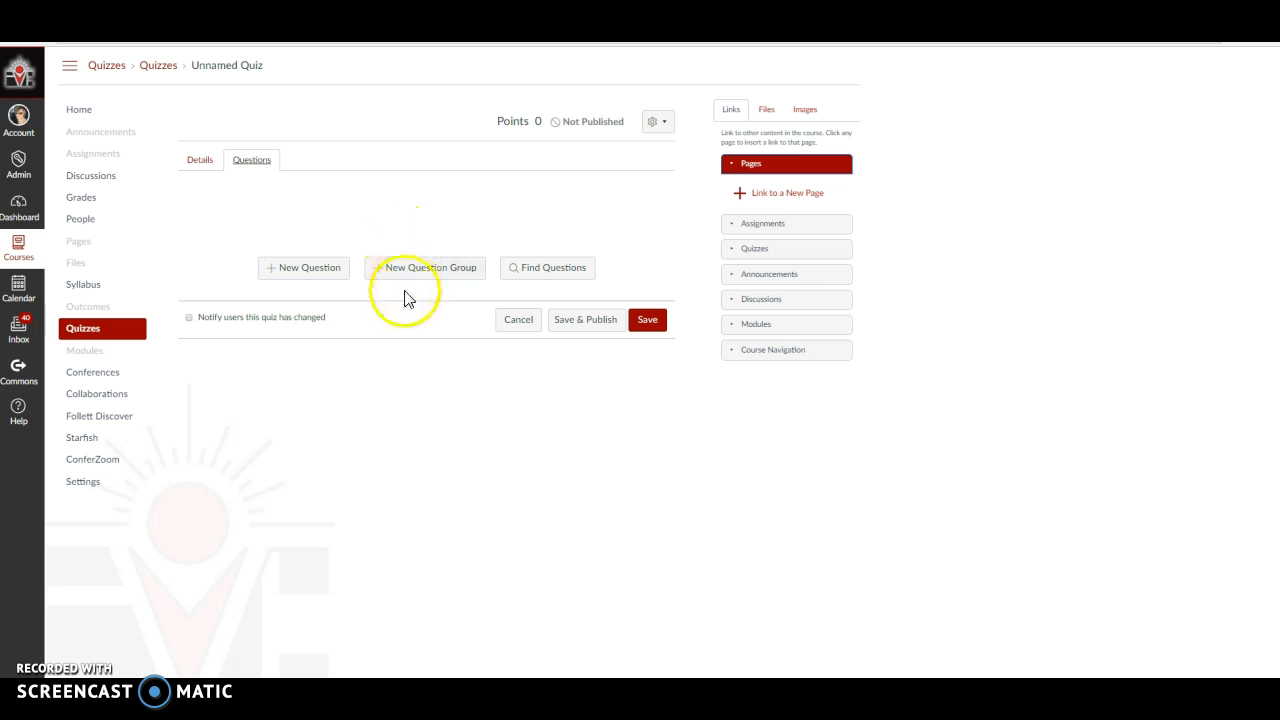
pyautogui.click(309, 283)
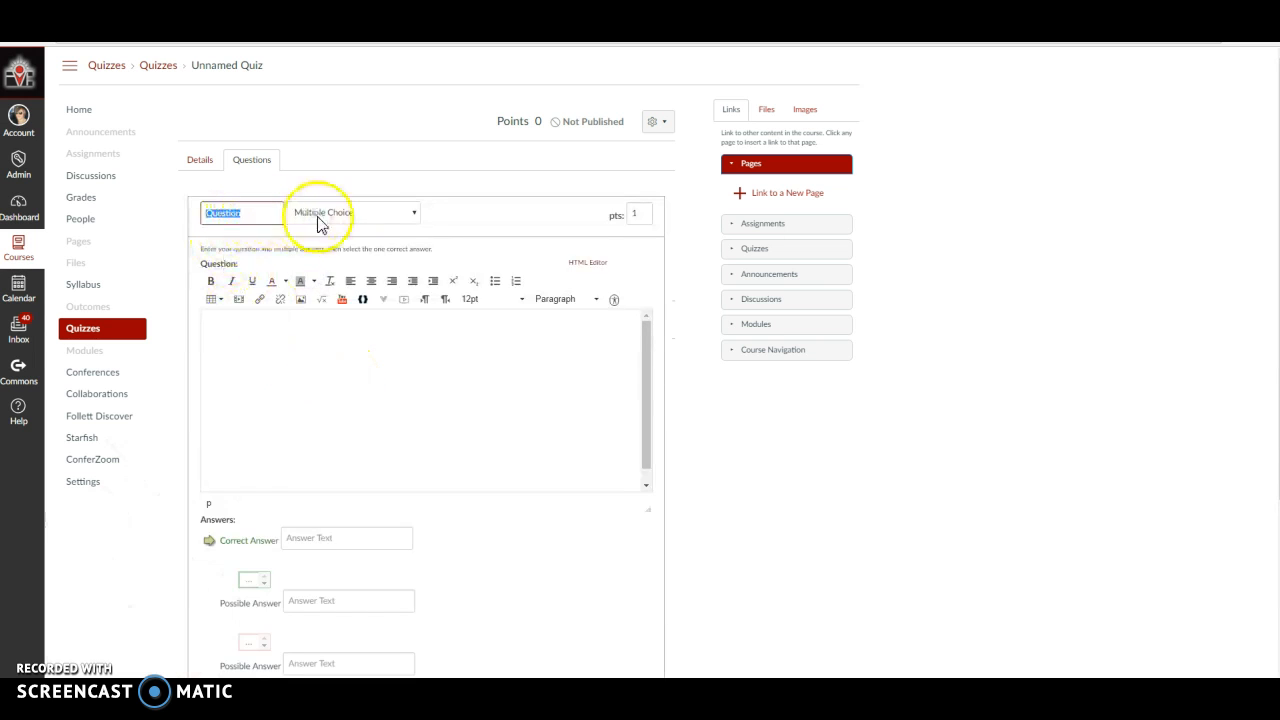
pyautogui.click(415, 215)
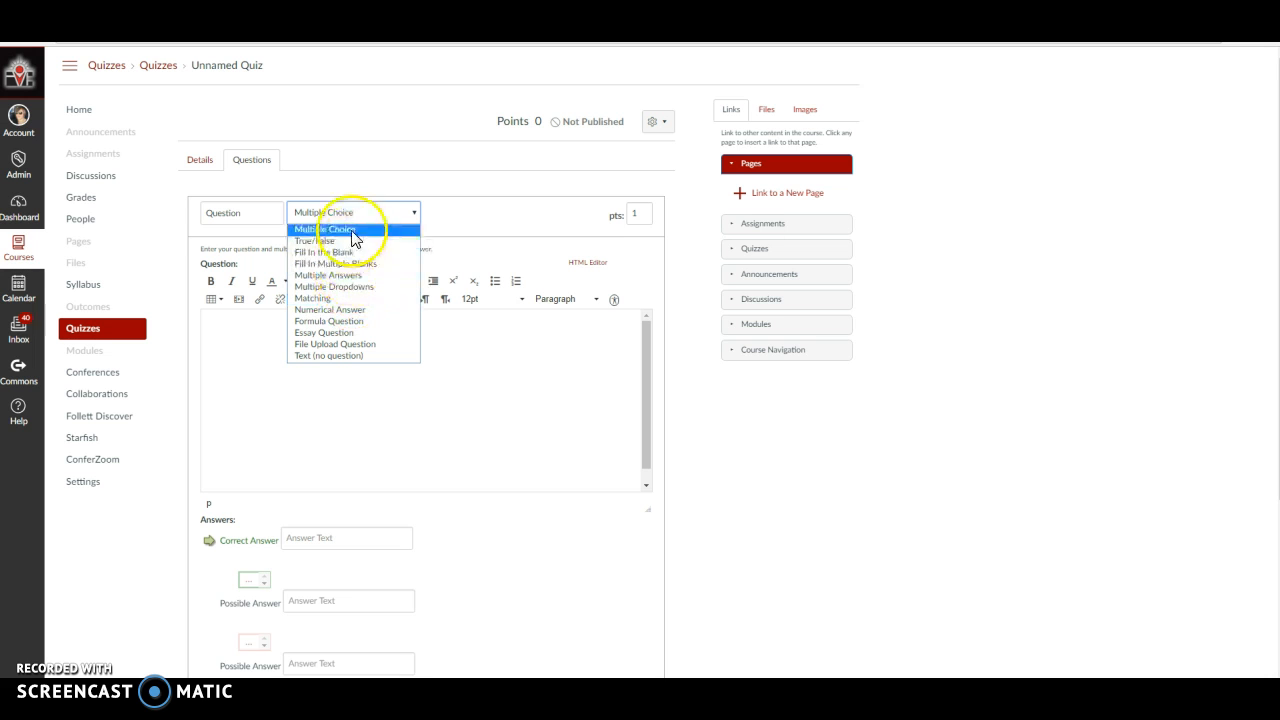
pyautogui.click(476, 386)
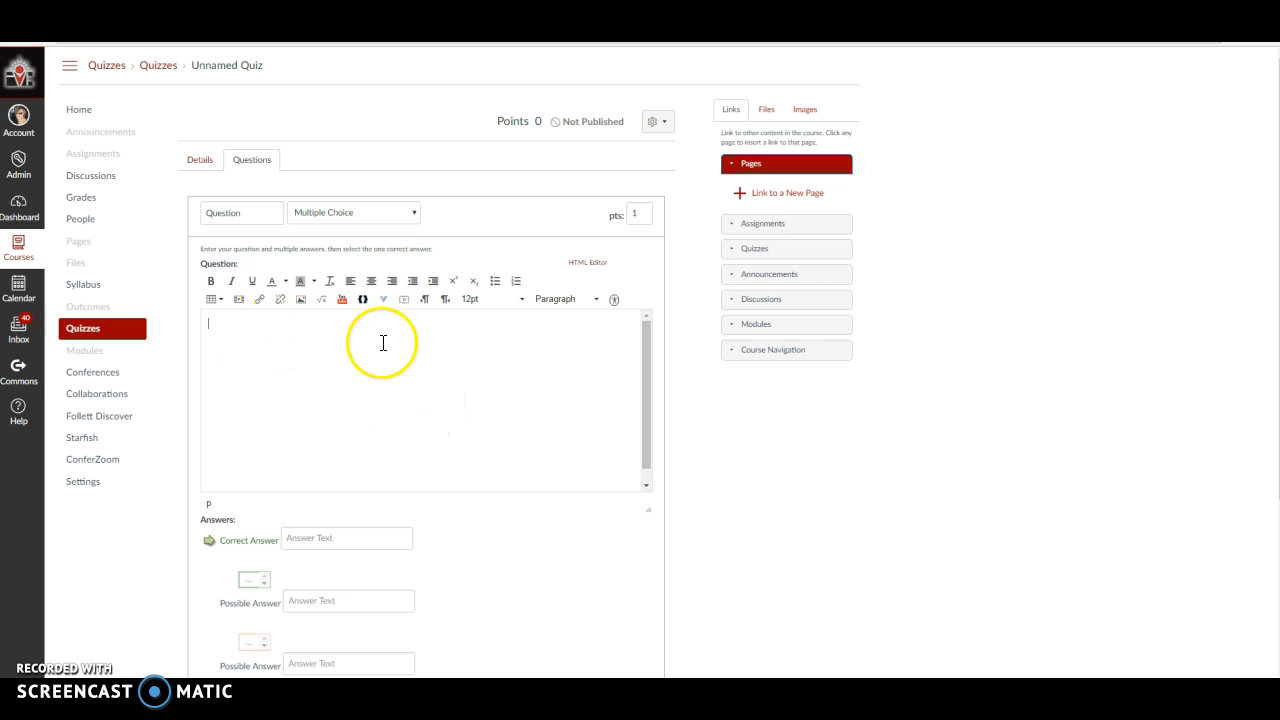
# Try marking the second and third answers as correct and restore the first as the correct answer.
pyautogui.scroll(-5, 400, 358)
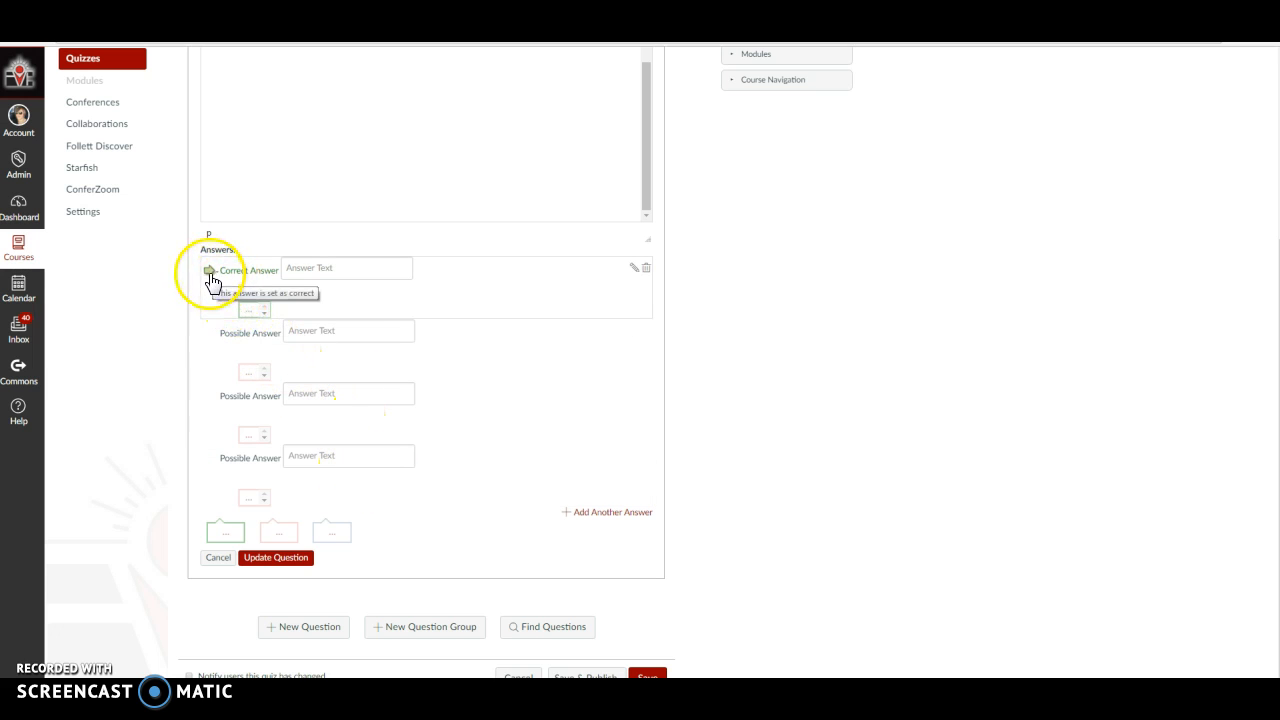
pyautogui.click(207, 335)
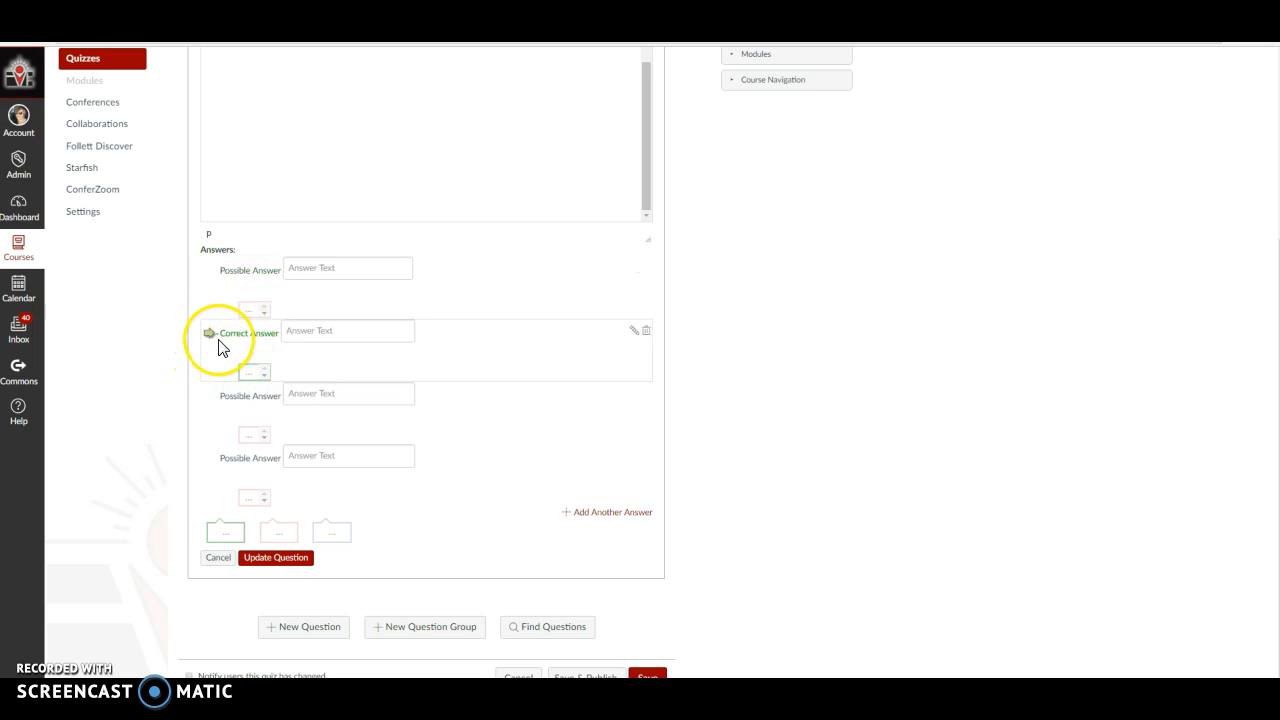
pyautogui.click(209, 397)
pyautogui.click(210, 277)
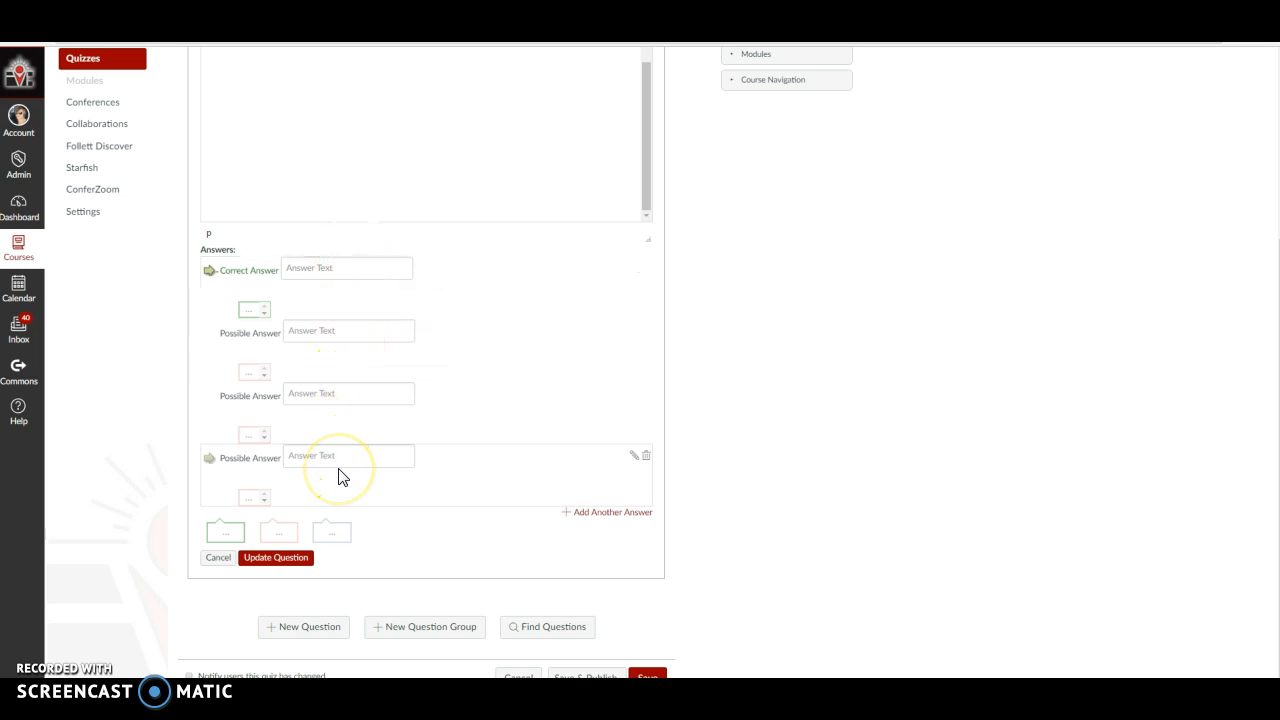
# Delete the last possible answer and add two new blank possible answers to the question.
pyautogui.click(646, 456)
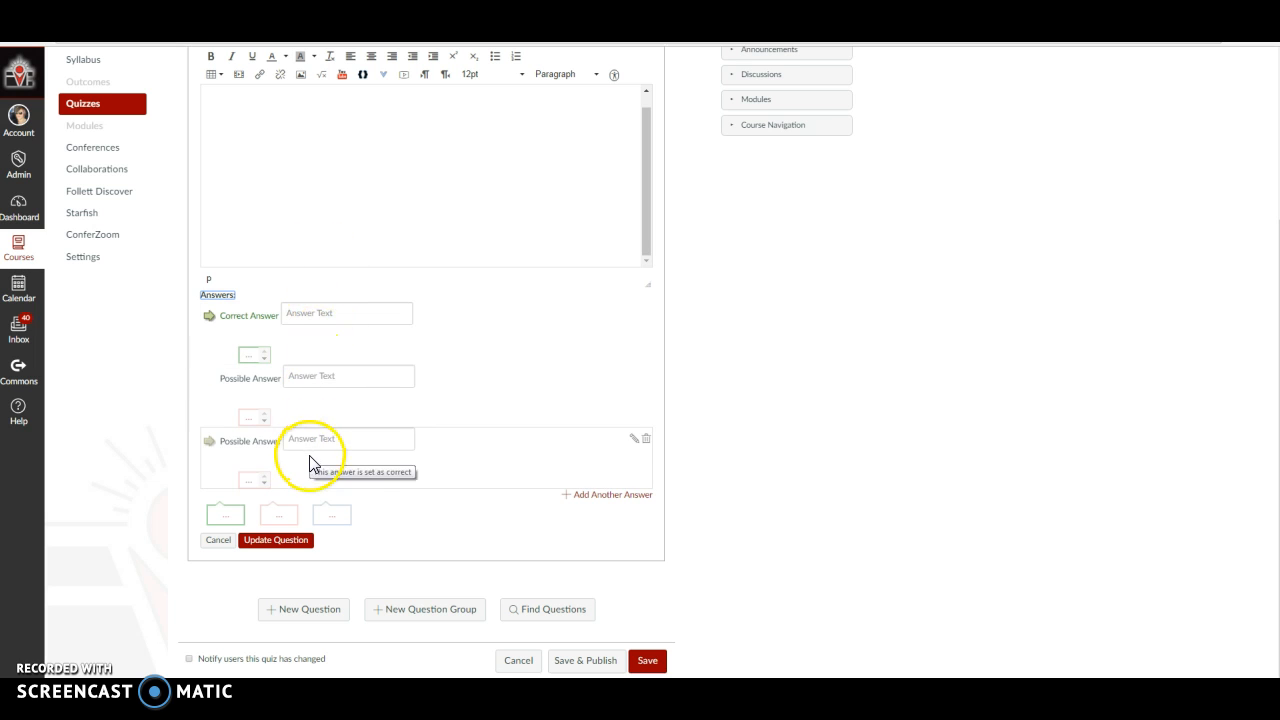
pyautogui.click(576, 497)
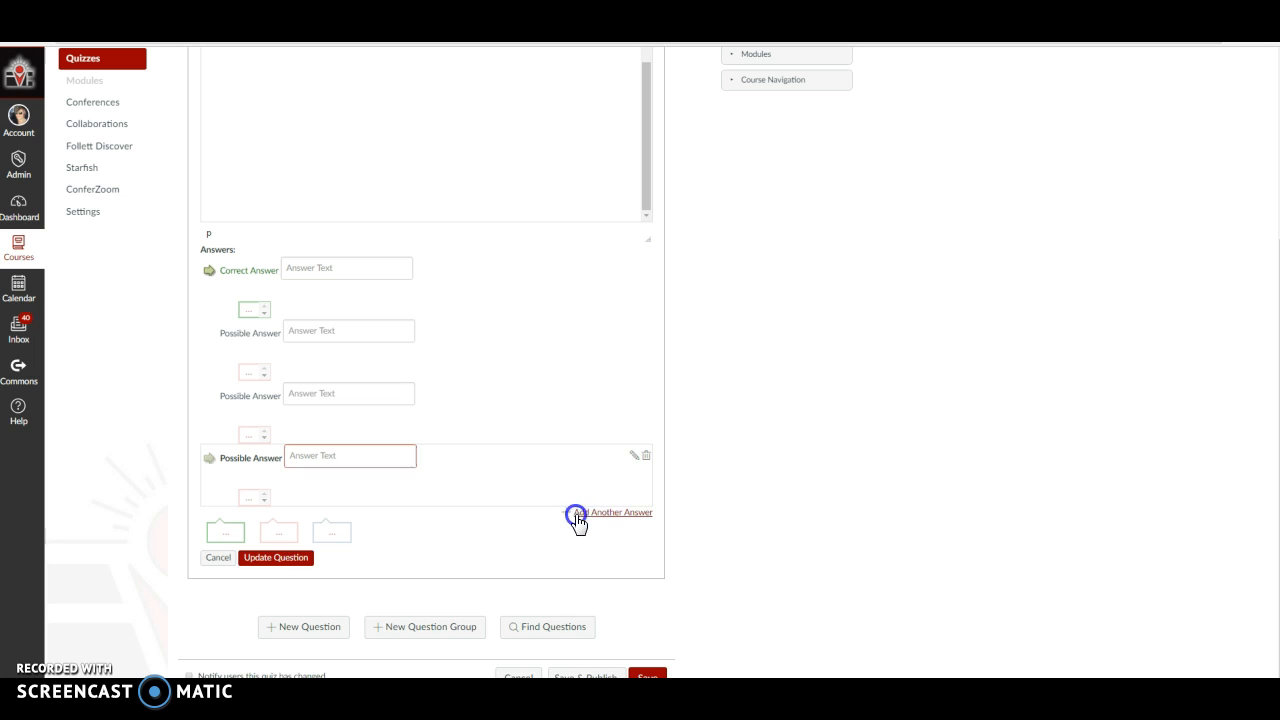
pyautogui.click(576, 516)
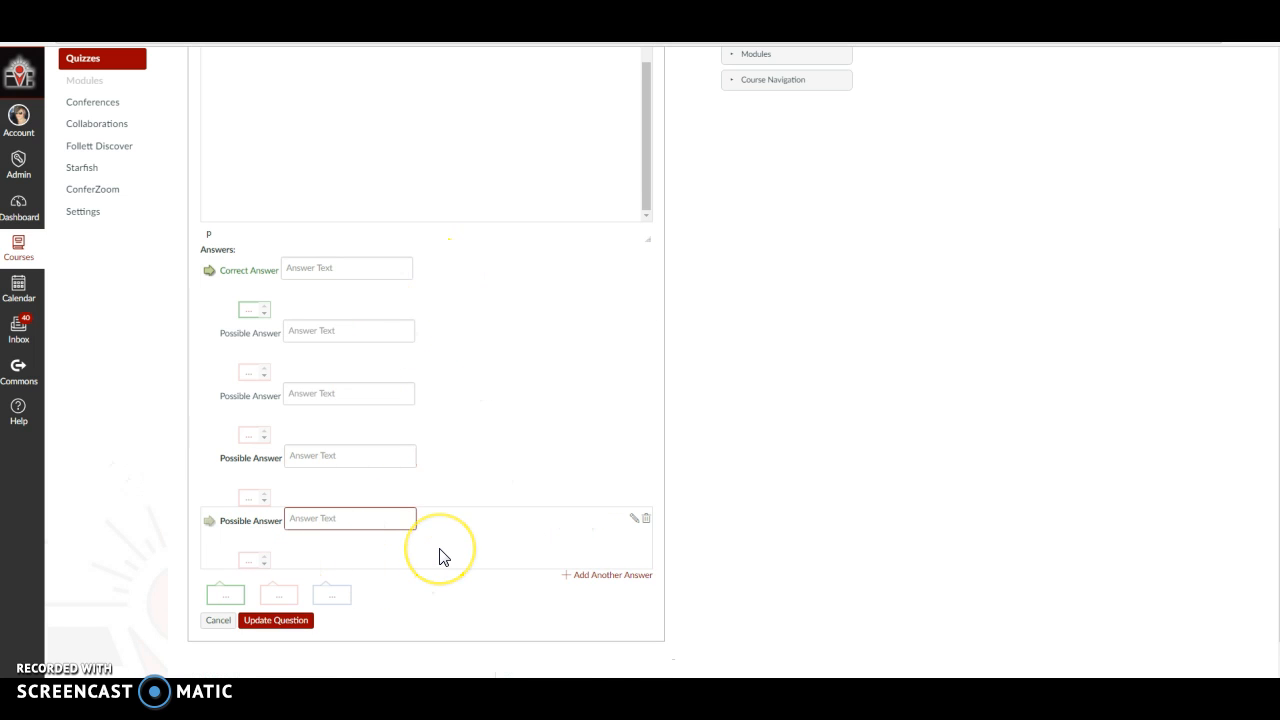
pyautogui.scroll(-1, 443, 557)
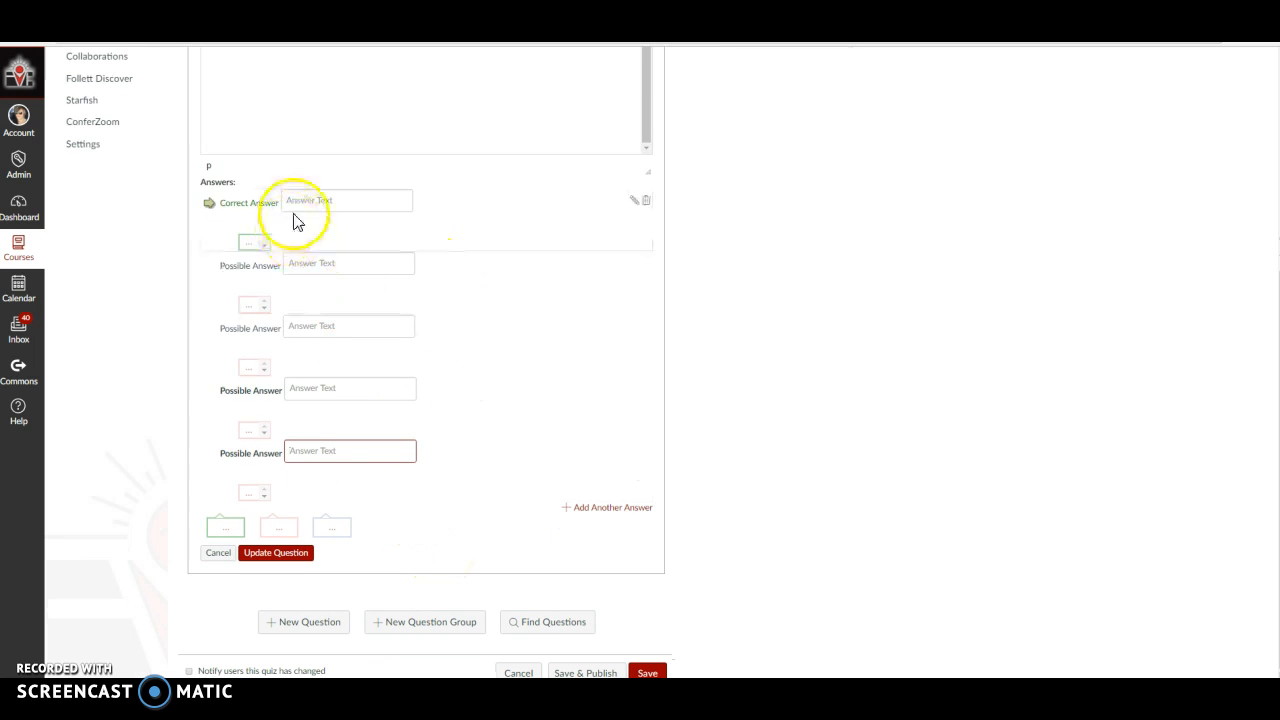
pyautogui.scroll(2, 341, 212)
pyautogui.scroll(3, 346, 354)
pyautogui.scroll(-4, 343, 366)
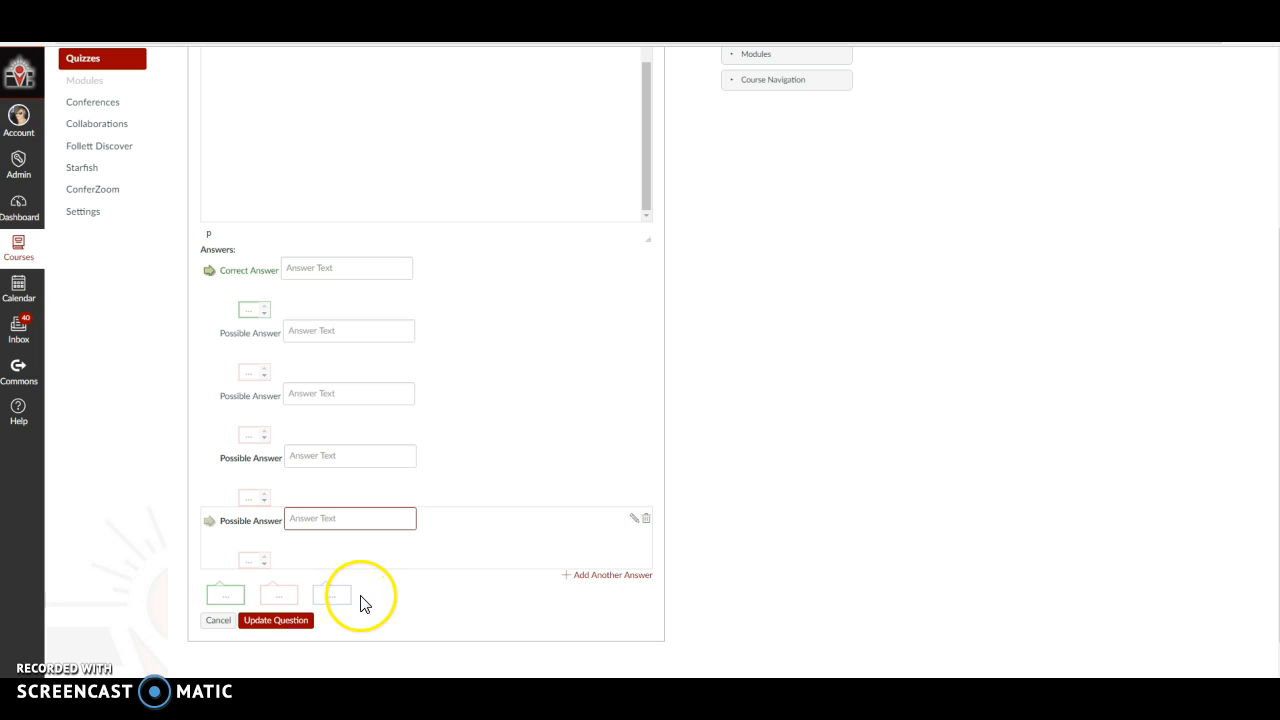
pyautogui.scroll(3, 500, 335)
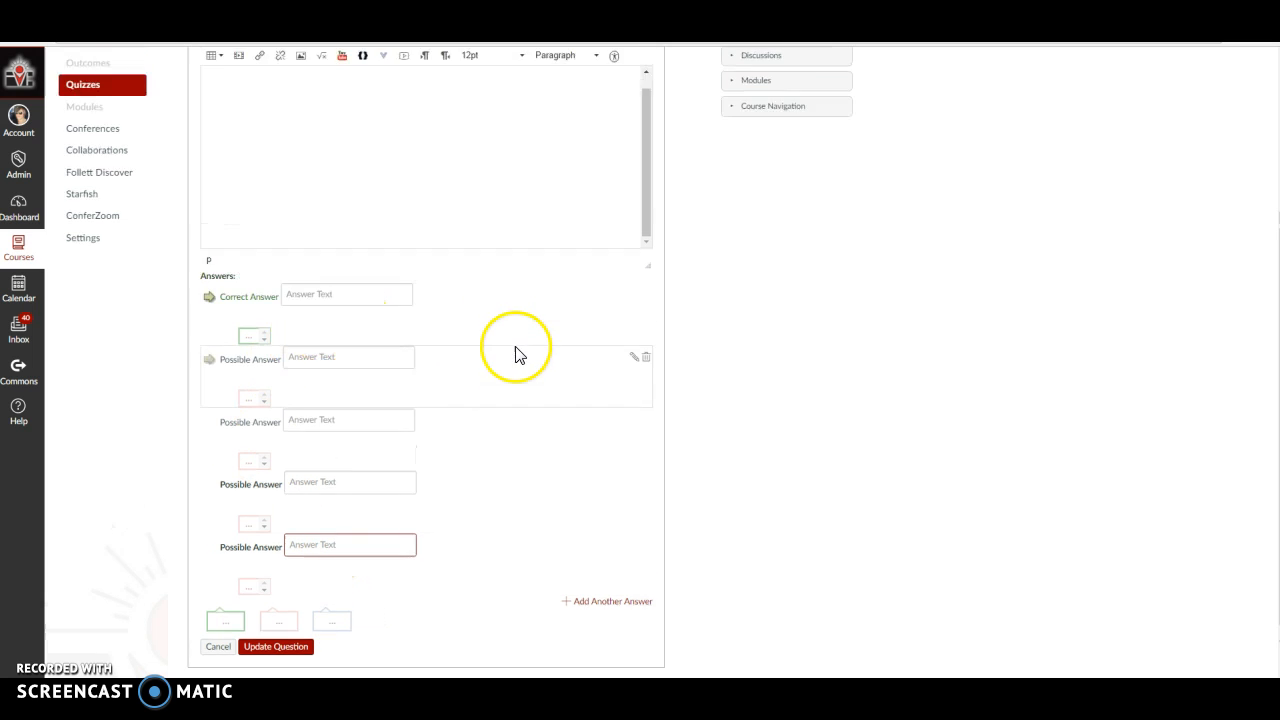
pyautogui.scroll(-1, 565, 460)
pyautogui.scroll(-1, 556, 520)
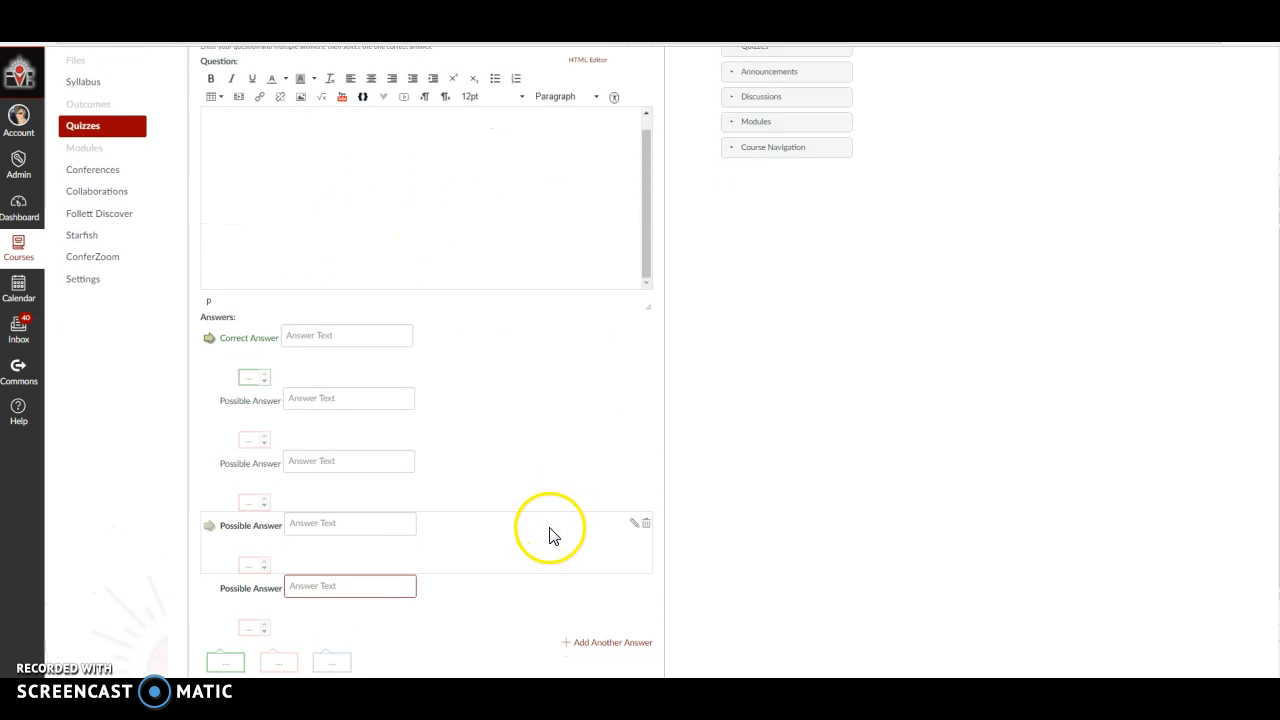
# Save the multiple-choice question with its blank answer choices to the quiz.
pyautogui.scroll(-1, 405, 461)
pyautogui.scroll(-2, 411, 461)
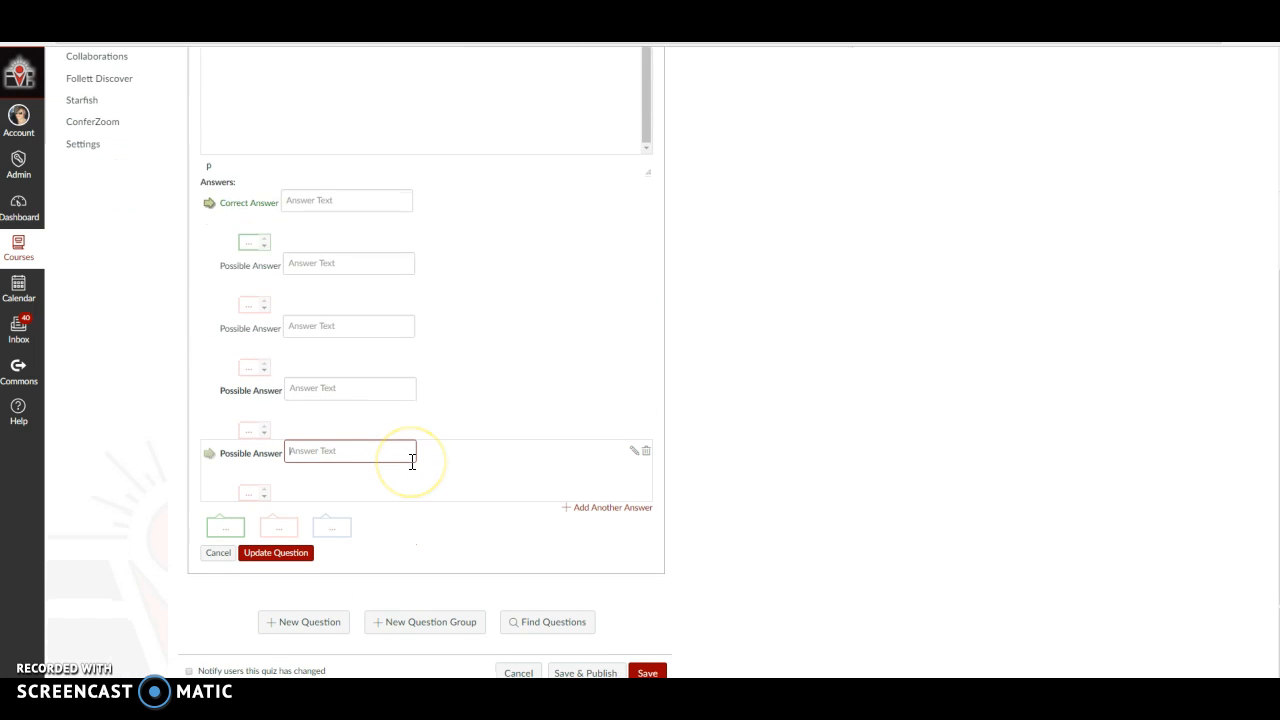
pyautogui.scroll(-1, 412, 465)
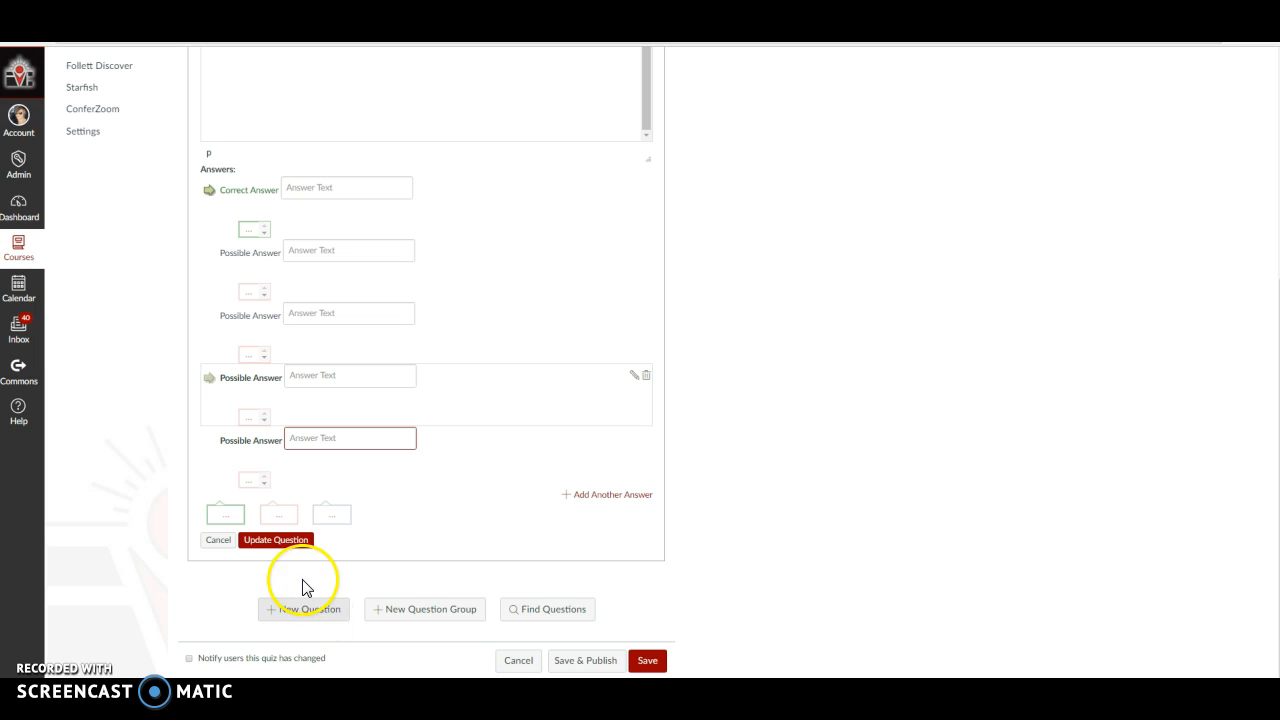
pyautogui.click(270, 545)
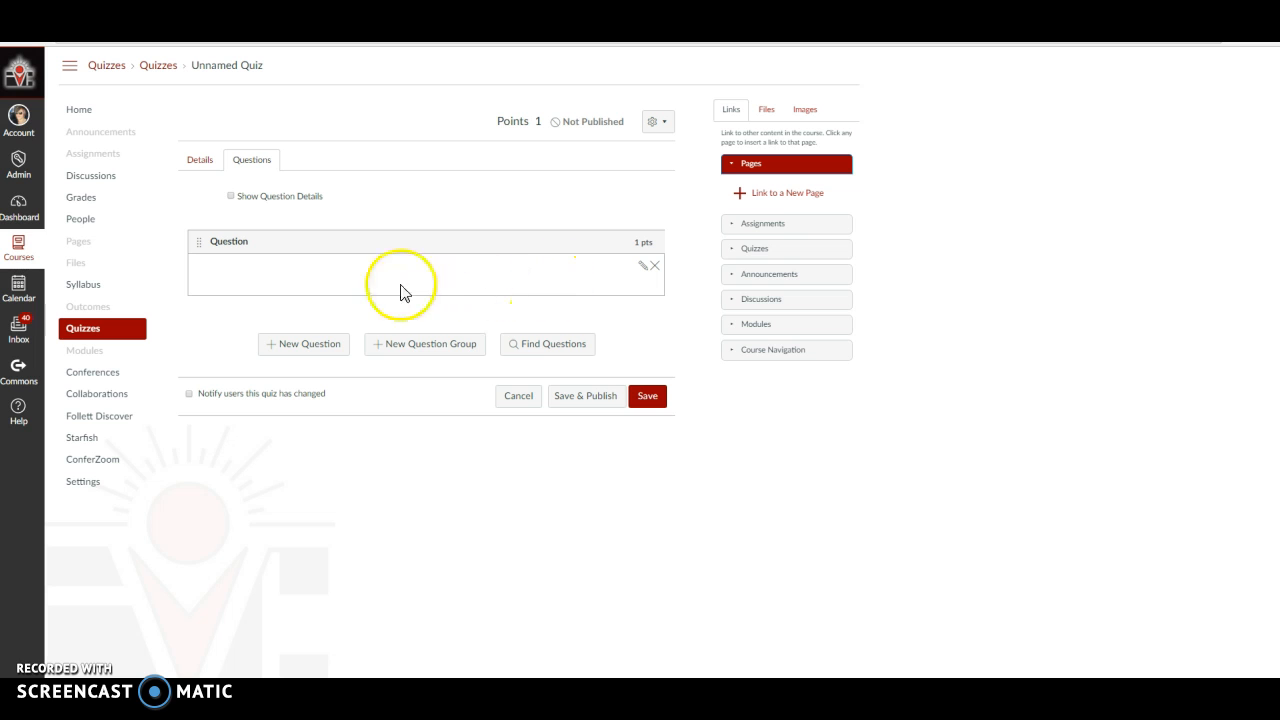
# Add a second question to the quiz, keeping Multiple Choice, 1 point and the default blank answers, and save it.
pyautogui.click(306, 344)
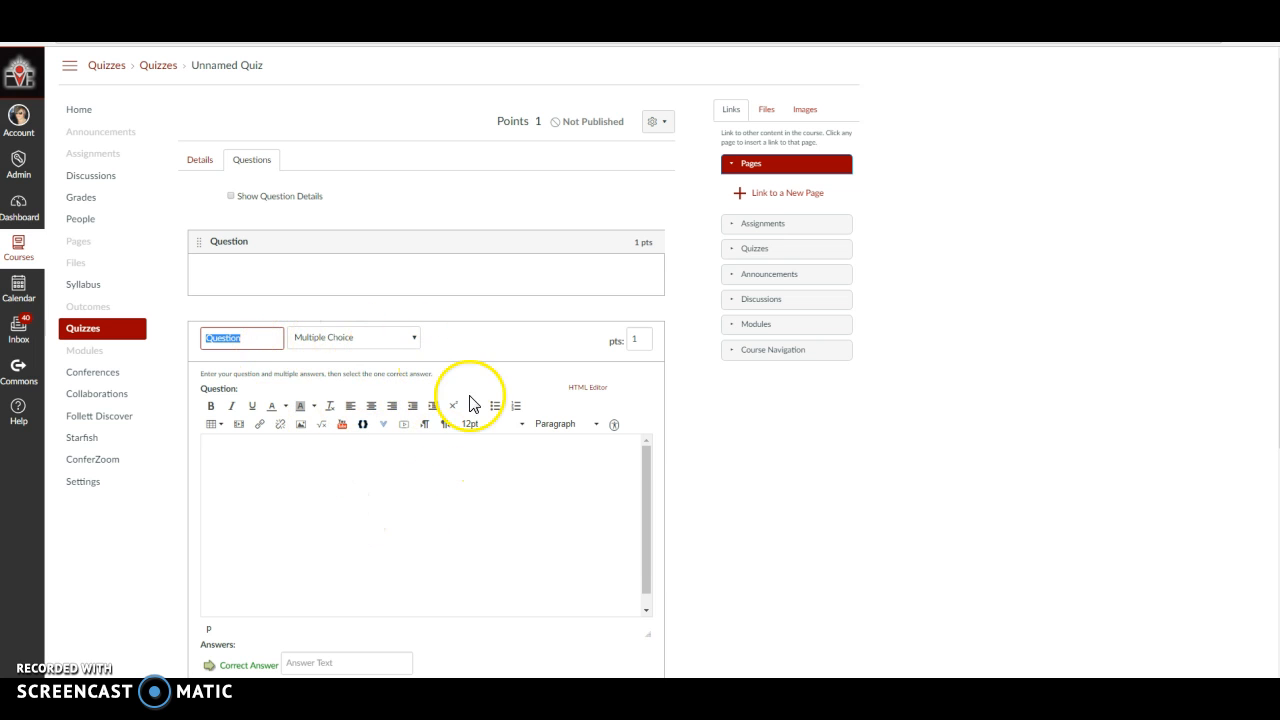
pyautogui.scroll(-1, 524, 448)
pyautogui.scroll(-4, 525, 470)
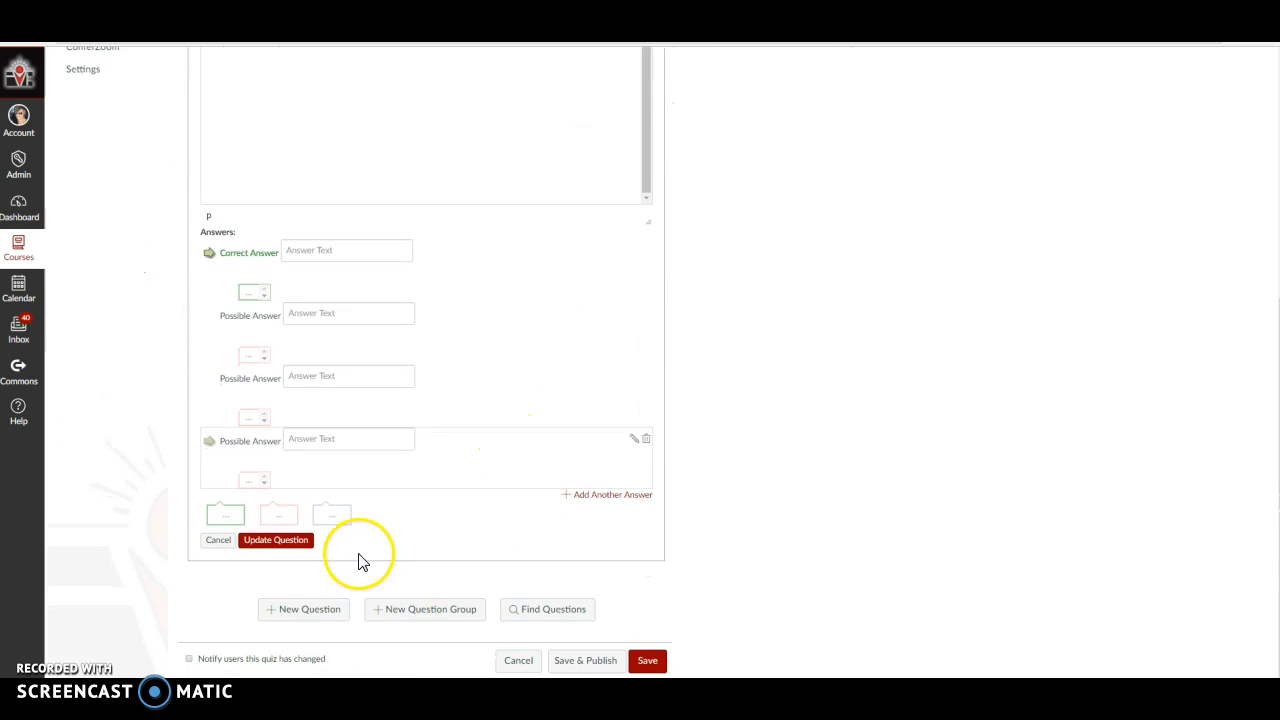
pyautogui.click(268, 544)
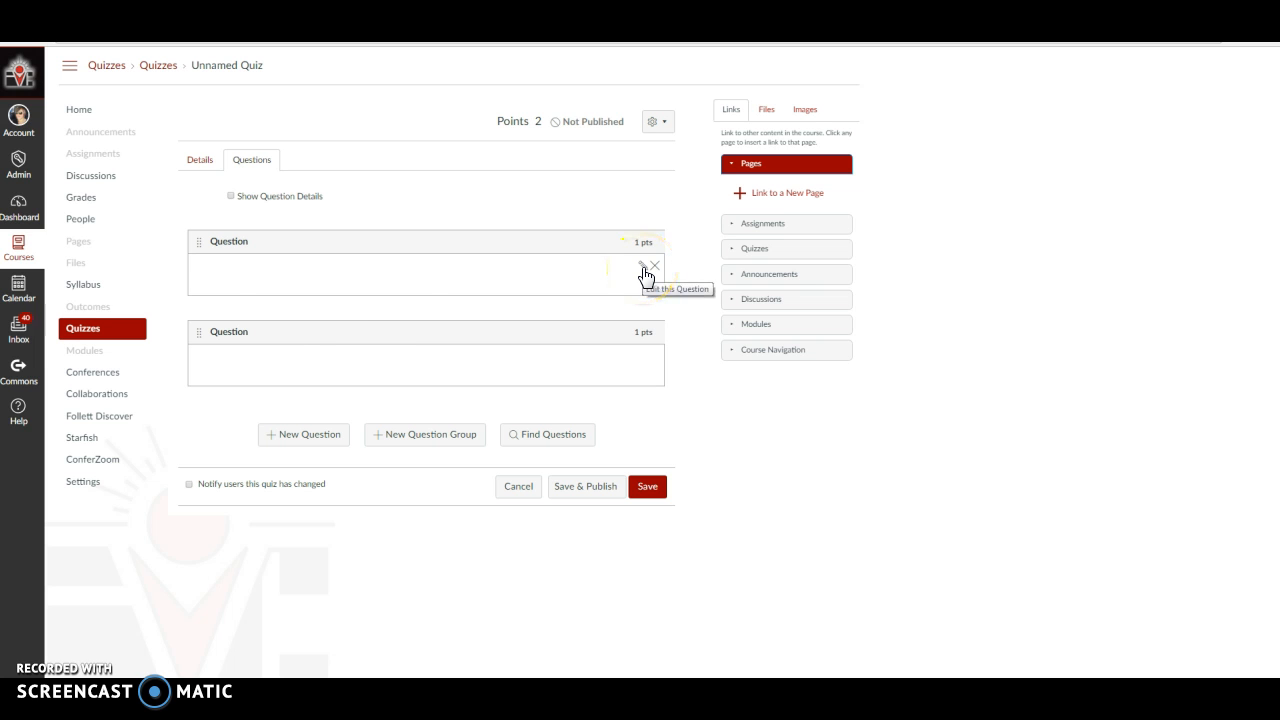
# Reopen the first quiz question for editing, review its answer choices and close it without changing them.
pyautogui.click(642, 268)
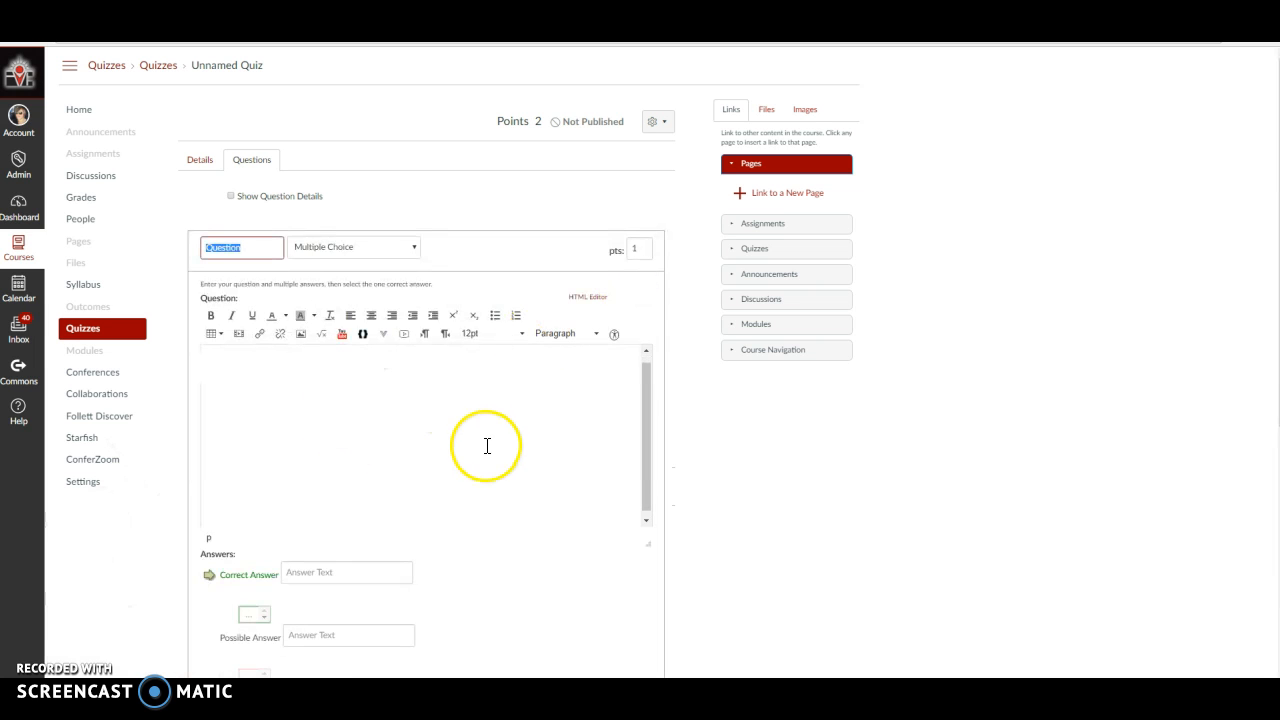
pyautogui.scroll(-3, 505, 402)
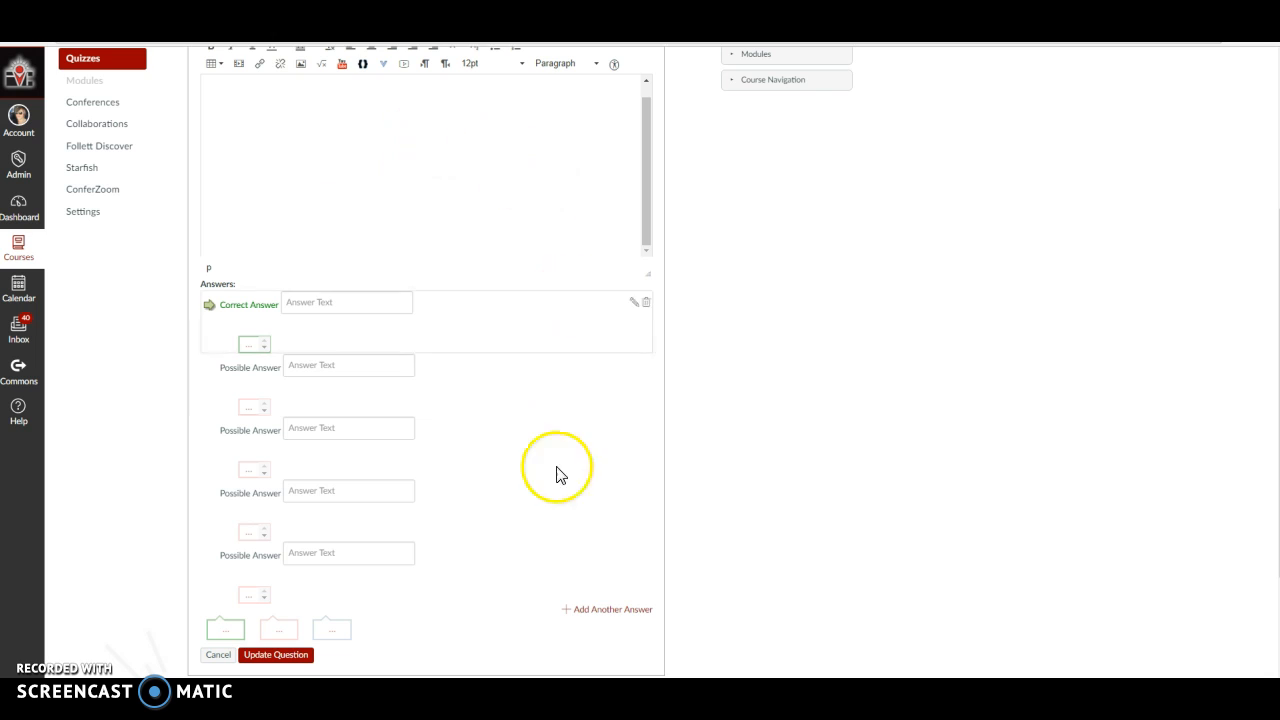
pyautogui.scroll(-2, 560, 474)
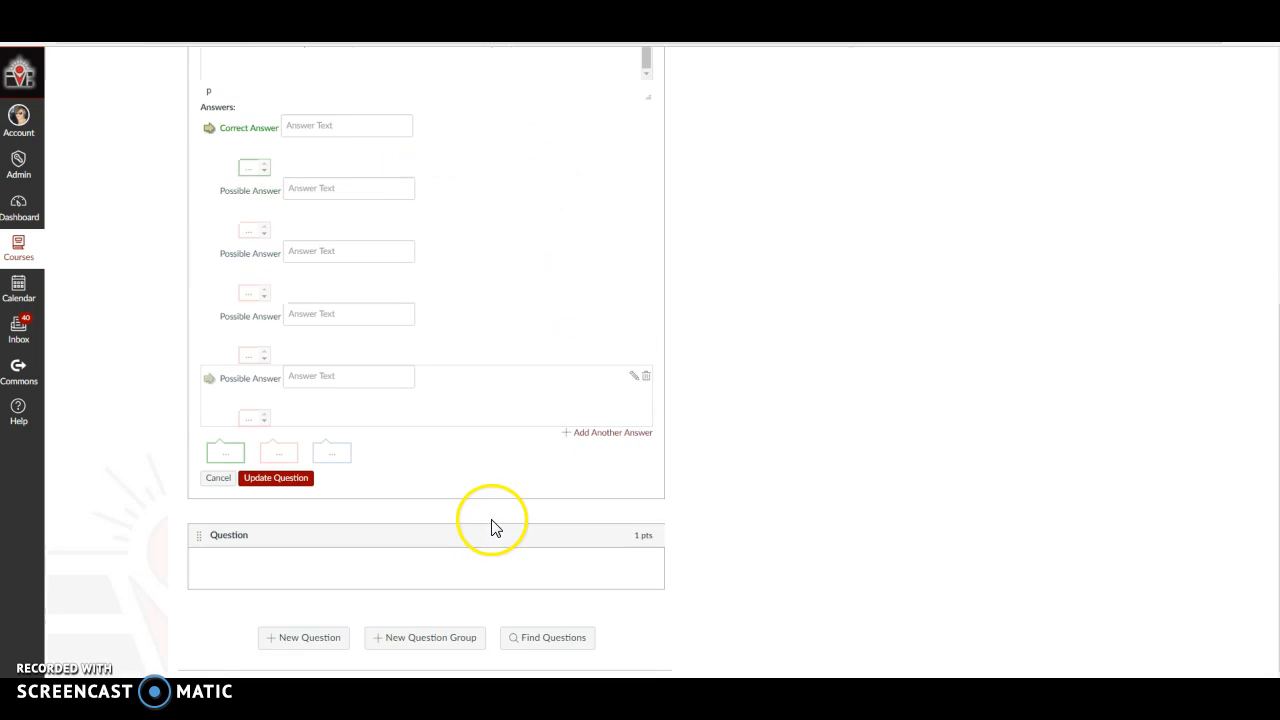
pyautogui.click(285, 456)
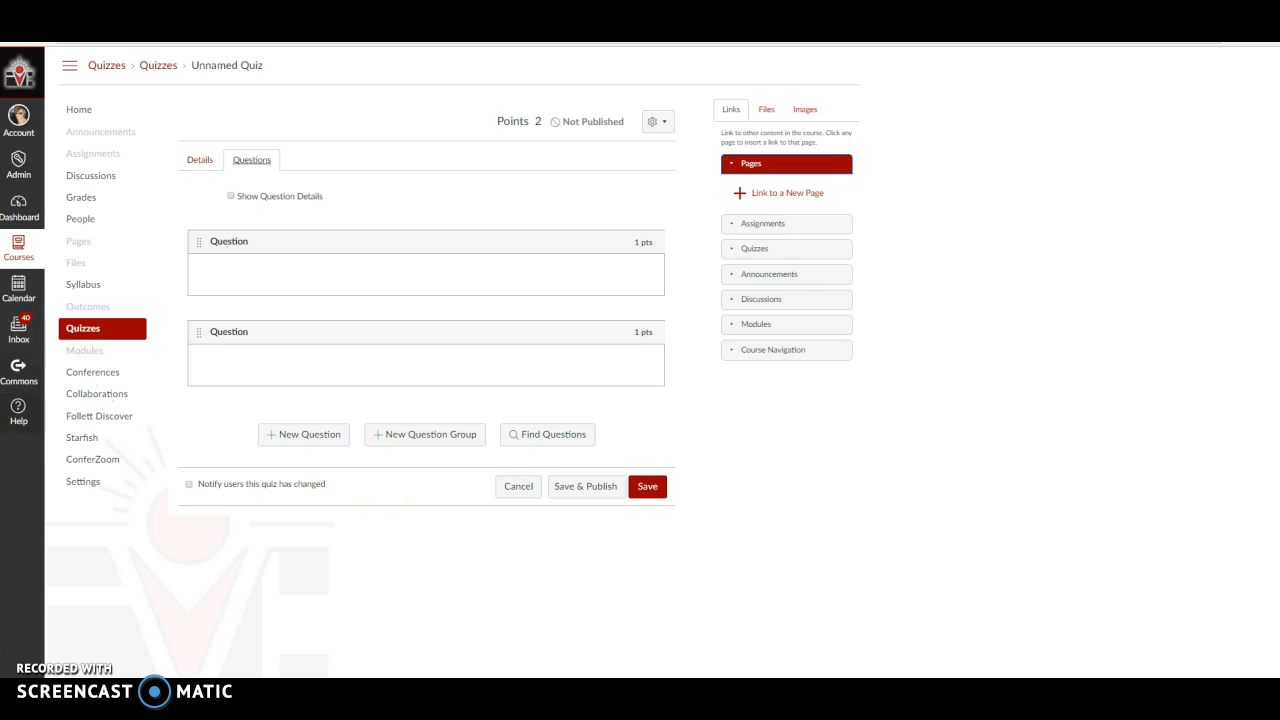
# Open the searchable Canvas Guides from the help resources and go to the Instructor guide's table of contents.
pyautogui.click(19, 416)
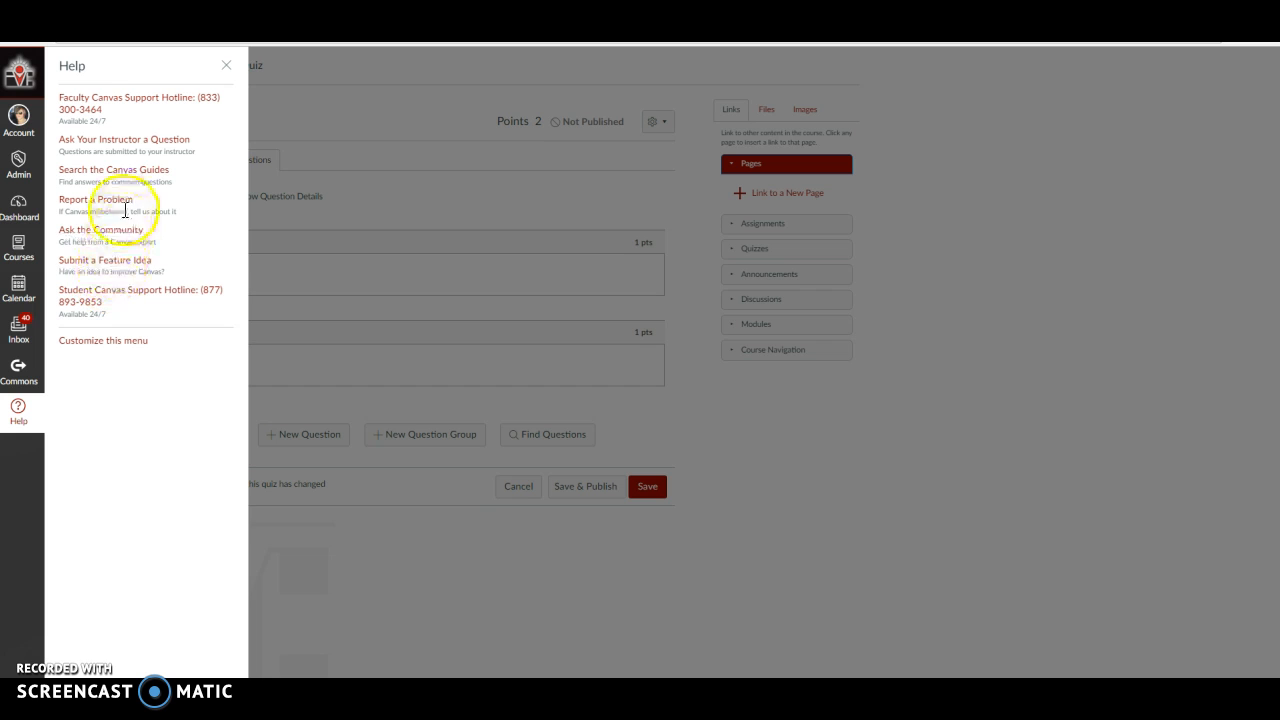
pyautogui.click(123, 172)
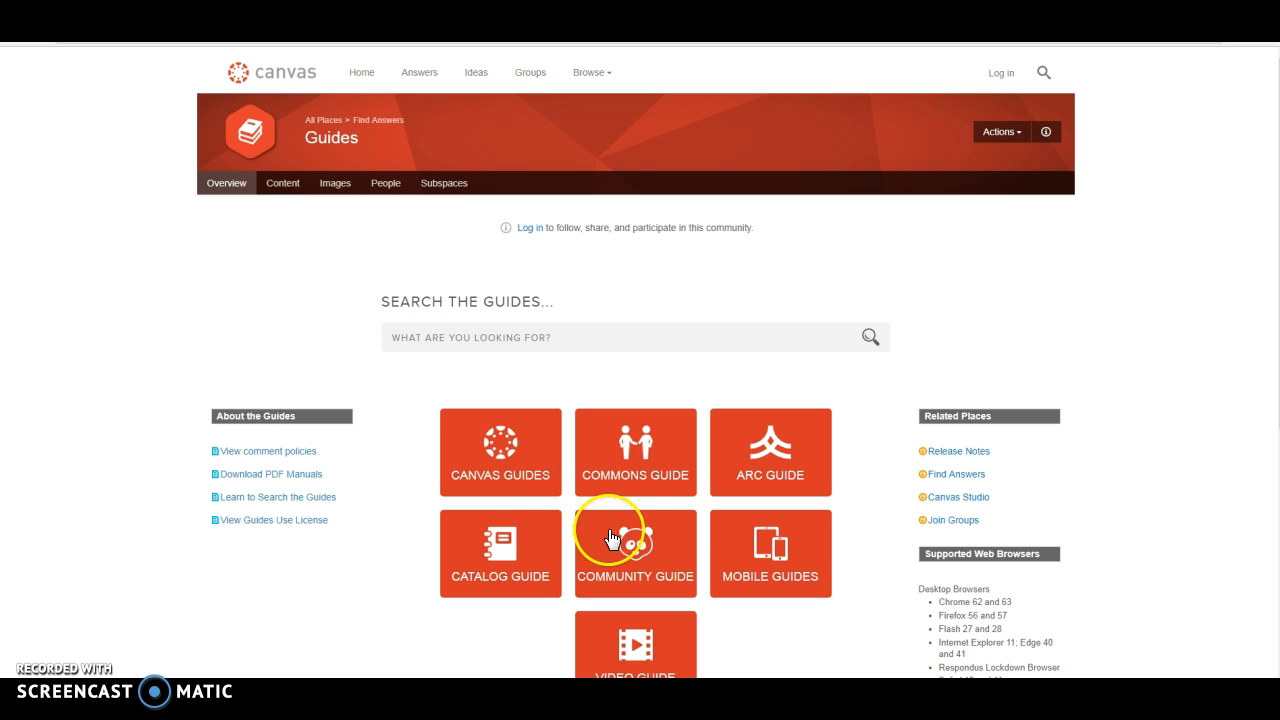
pyautogui.click(500, 457)
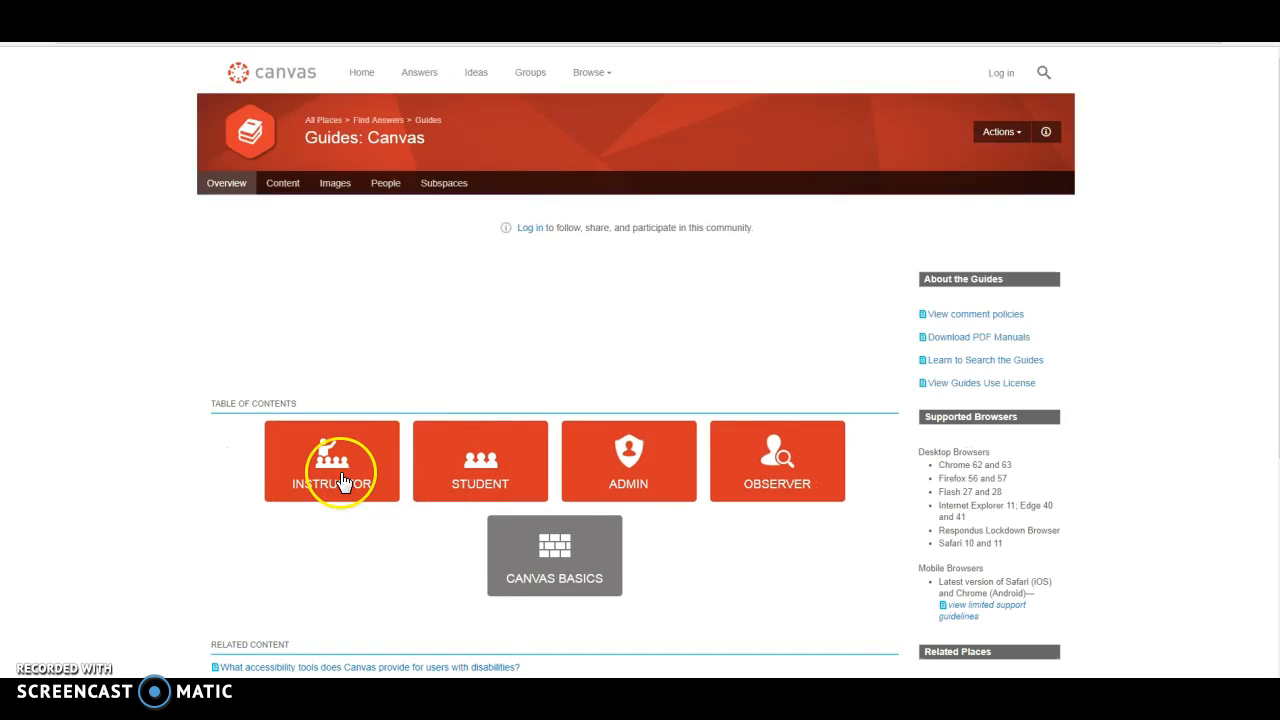
pyautogui.click(329, 467)
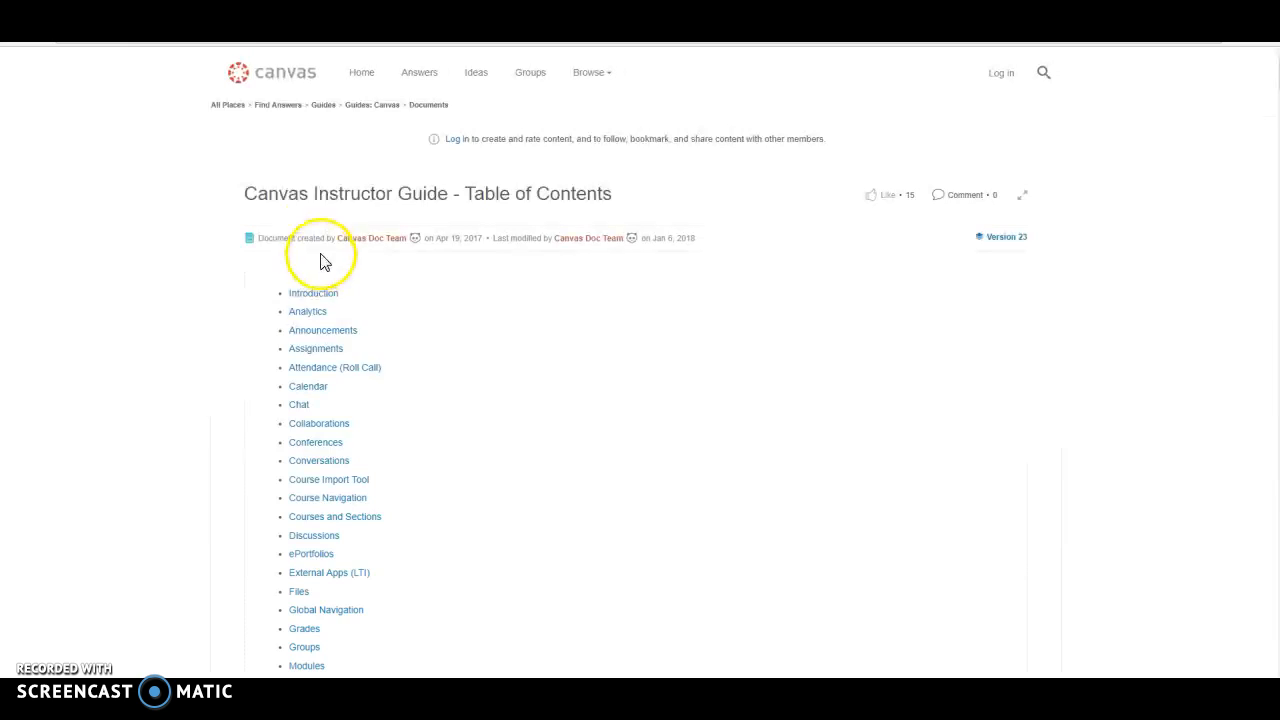
# Find the Quizzes topic in the Canvas Instructor Guide and go to its list of articles.
pyautogui.scroll(-4, 363, 433)
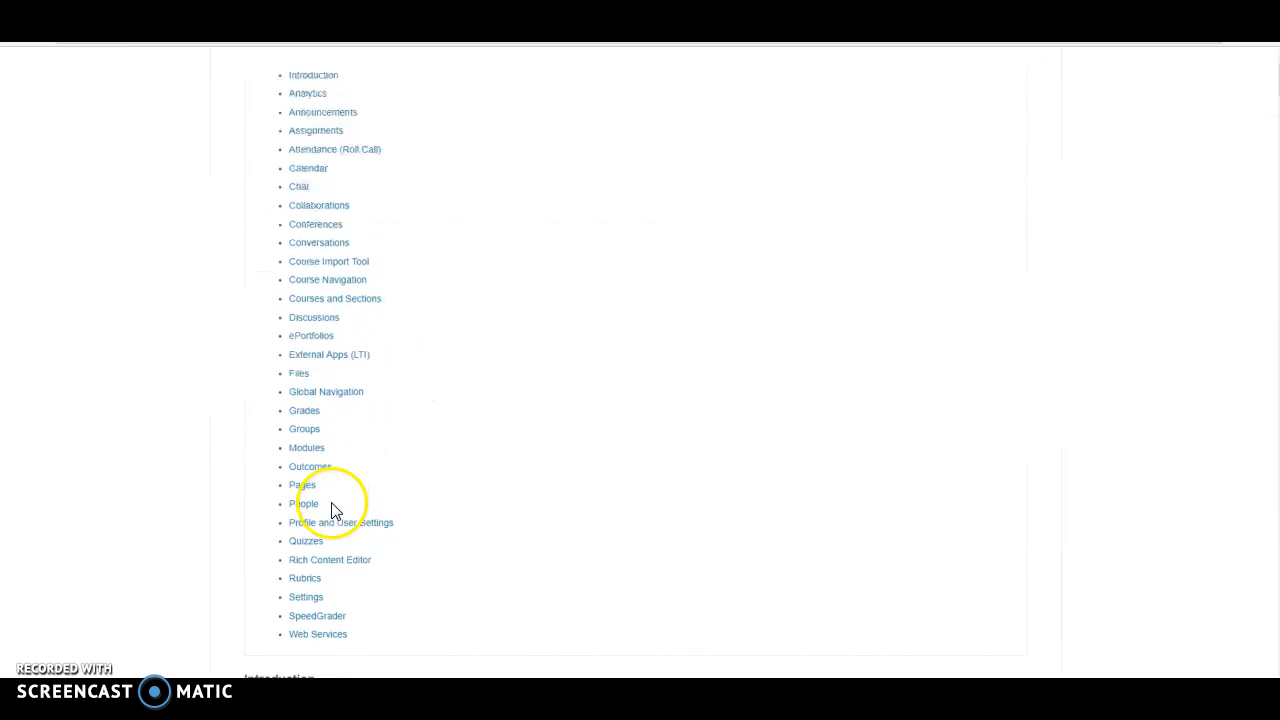
pyautogui.scroll(1, 355, 500)
pyautogui.click(299, 490)
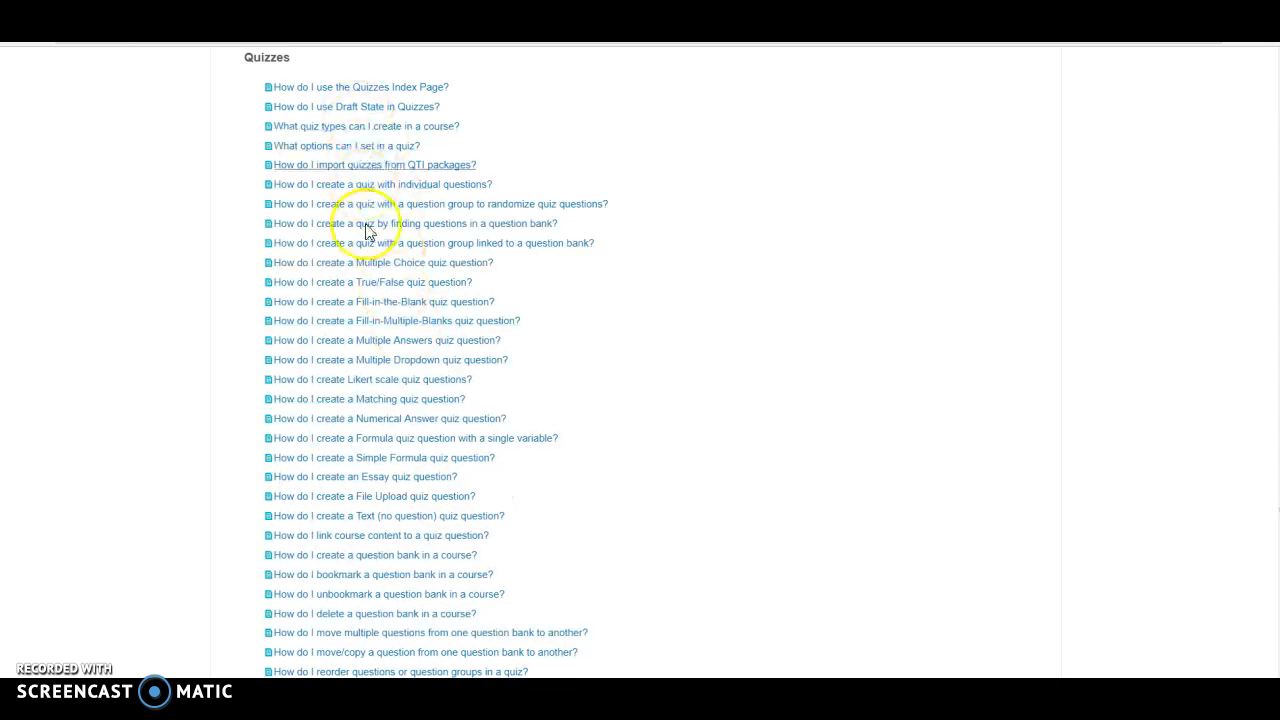